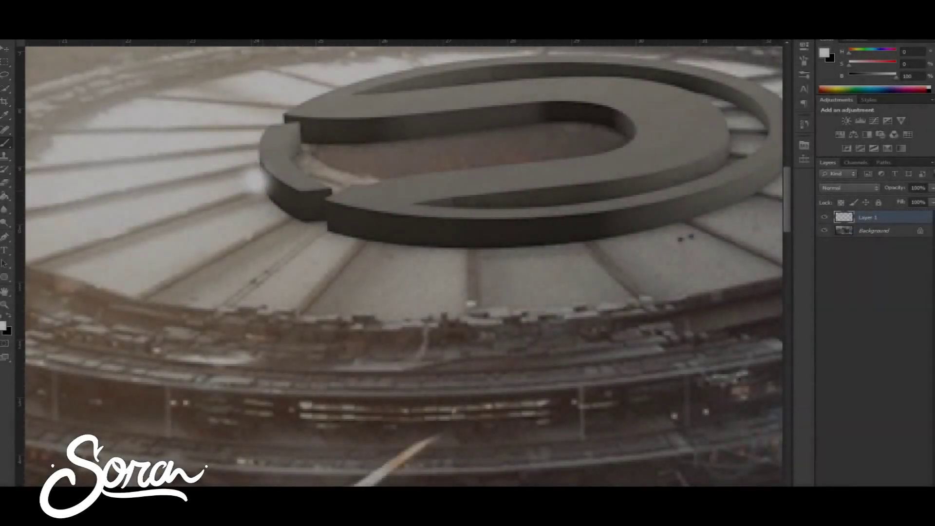
# Paint black shadow strokes around the ring logo on Layer 1 and reduce it to 50% opacity
pyautogui.press('x')
pyautogui.moveTo(253, 181)
pyautogui.mouseDown()
pyautogui.moveTo(292, 205)
pyautogui.moveTo(633, 243)
pyautogui.mouseUp()
pyautogui.hotkey('ctrl', '+')
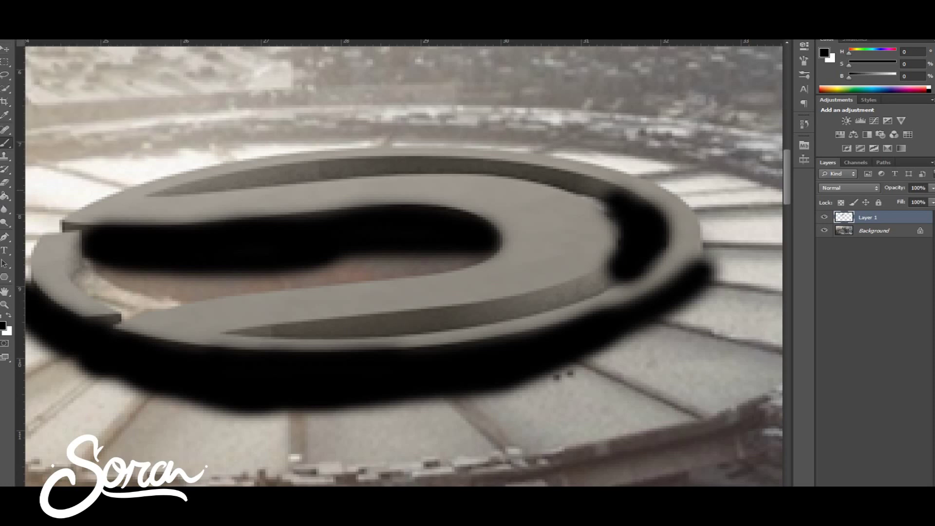
pyautogui.moveTo(195, 188); pyautogui.dragTo(575, 183)
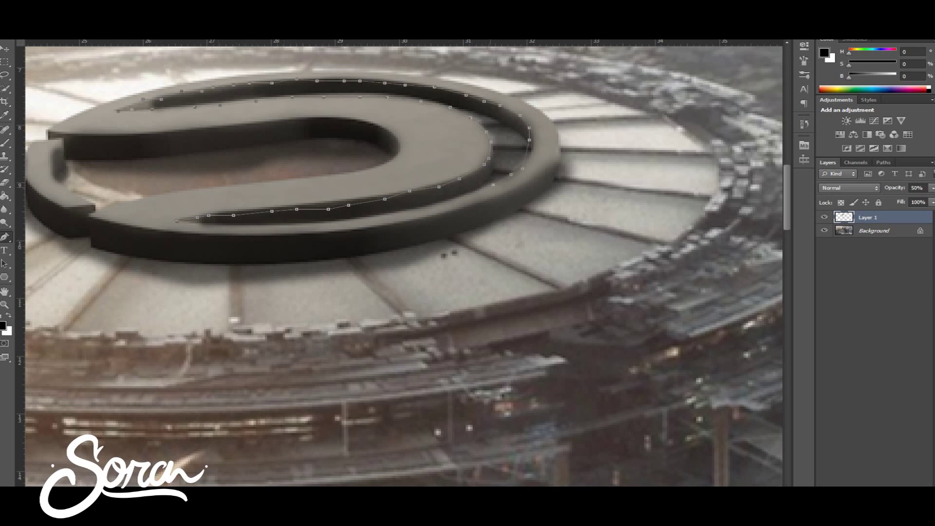
pyautogui.rightClick(387, 130)
# Remove the ring's work path and paint a thin dark line along the shadow
pyautogui.click(419, 160)
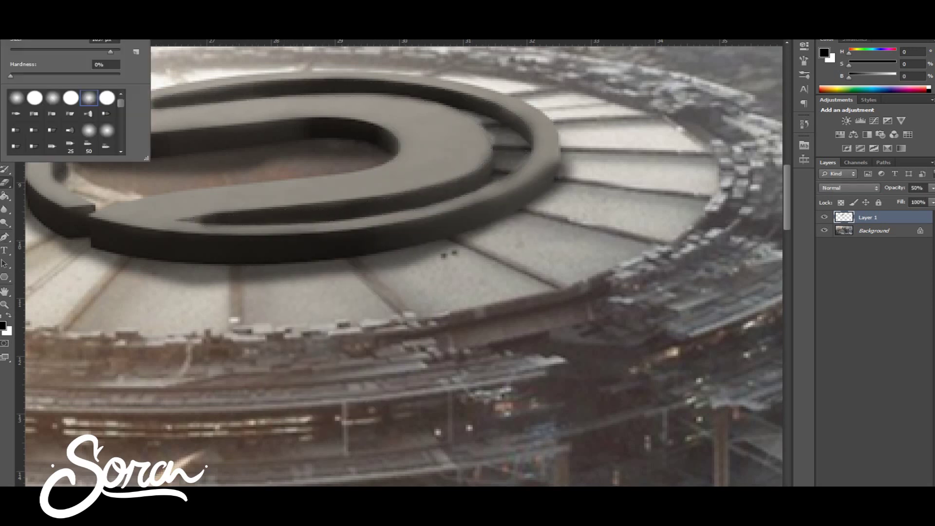
pyautogui.press('Return')
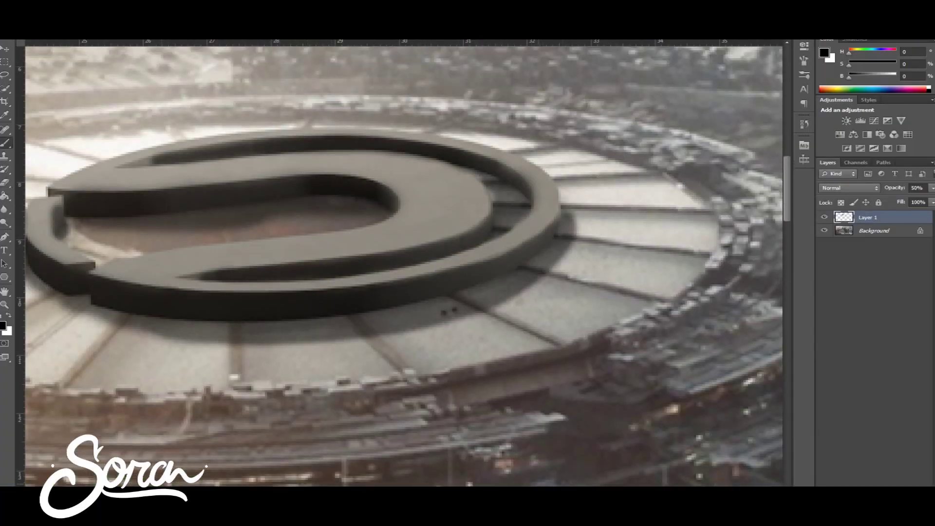
pyautogui.scroll(3, 716, 203)
pyautogui.scroll(2, 717, 203)
pyautogui.moveTo(256, 111); pyautogui.dragTo(310, 244)
pyautogui.scroll(-4, 406, 276)
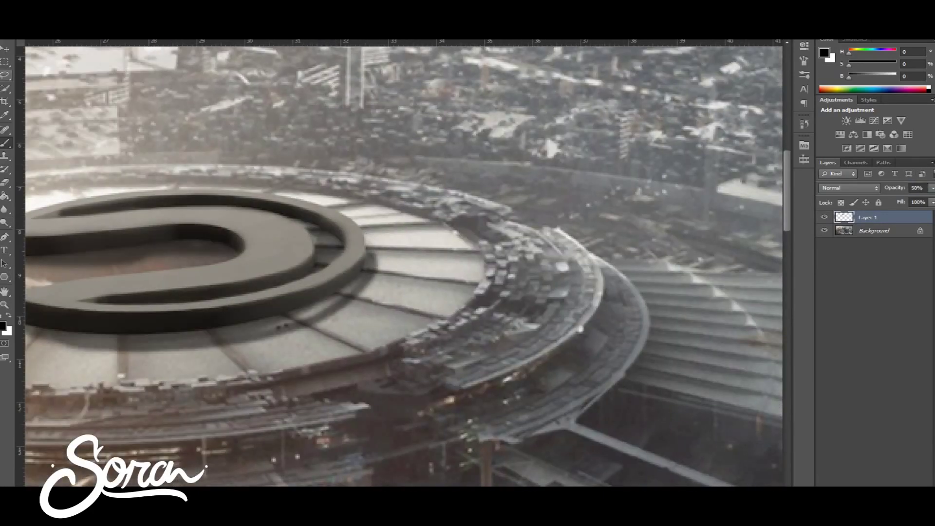
# Adjust brush size and hardness, then paint and erase to clean up the shadow beneath the ring
pyautogui.click(29, 19)
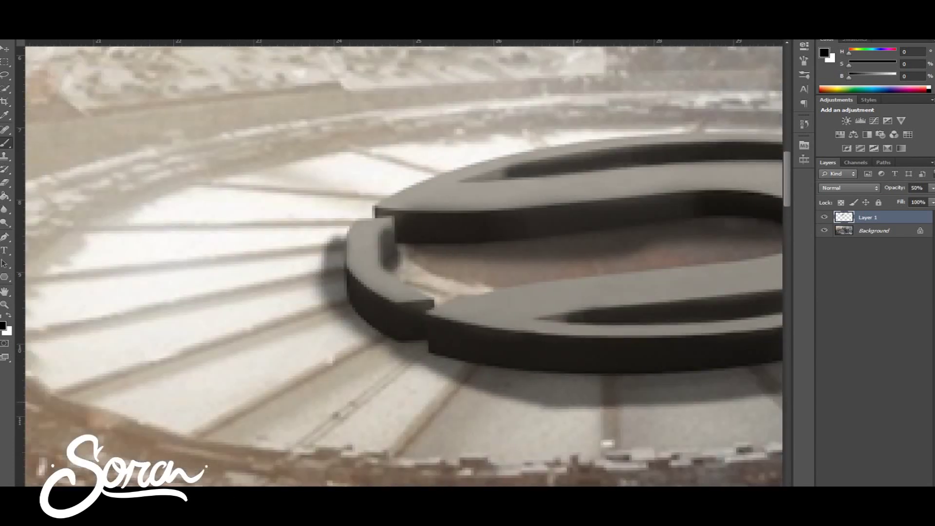
pyautogui.press('e')
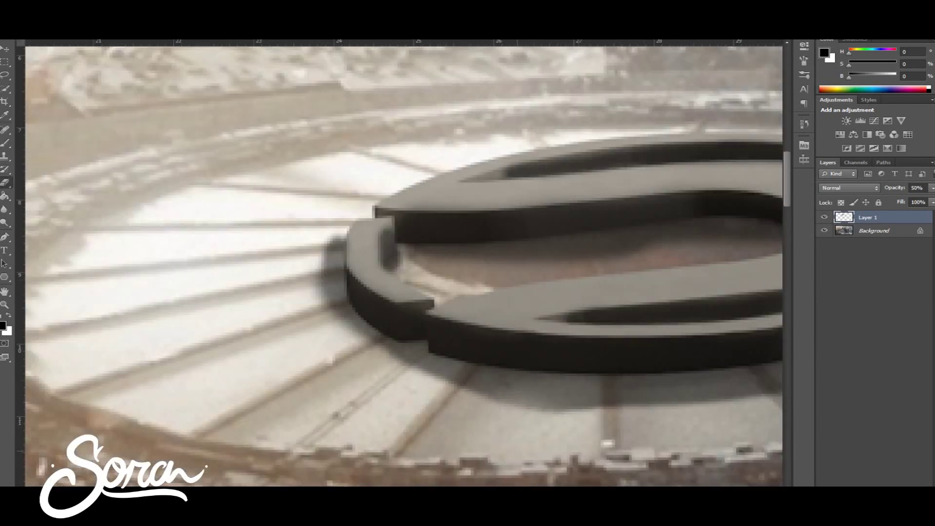
pyautogui.press('b')
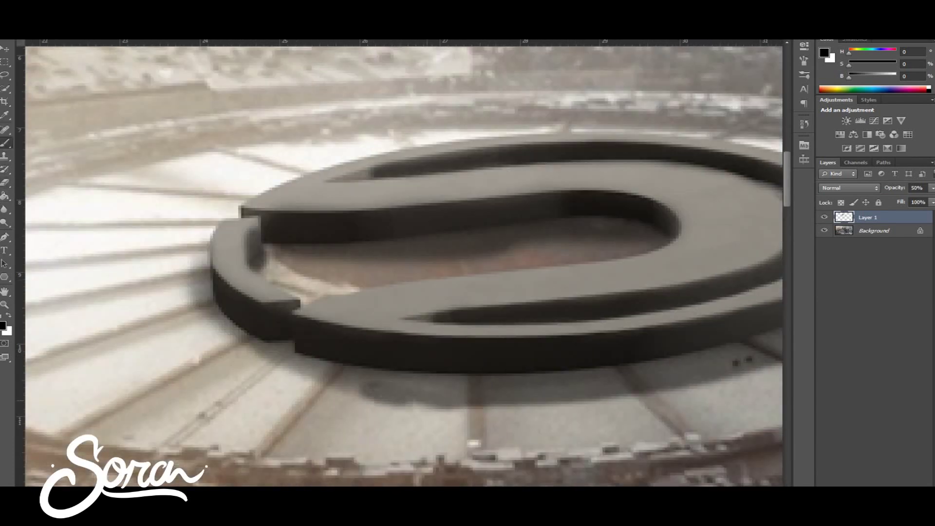
pyautogui.scroll(-1, 403, 263)
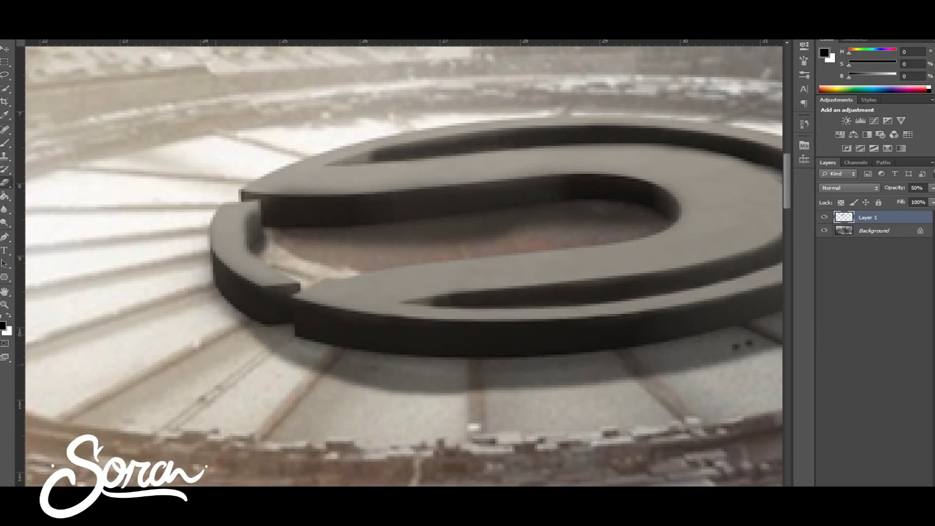
pyautogui.hotkey('ctrl', '-')
pyautogui.hotkey('ctrl', '-')
pyautogui.hotkey('ctrl', '-')
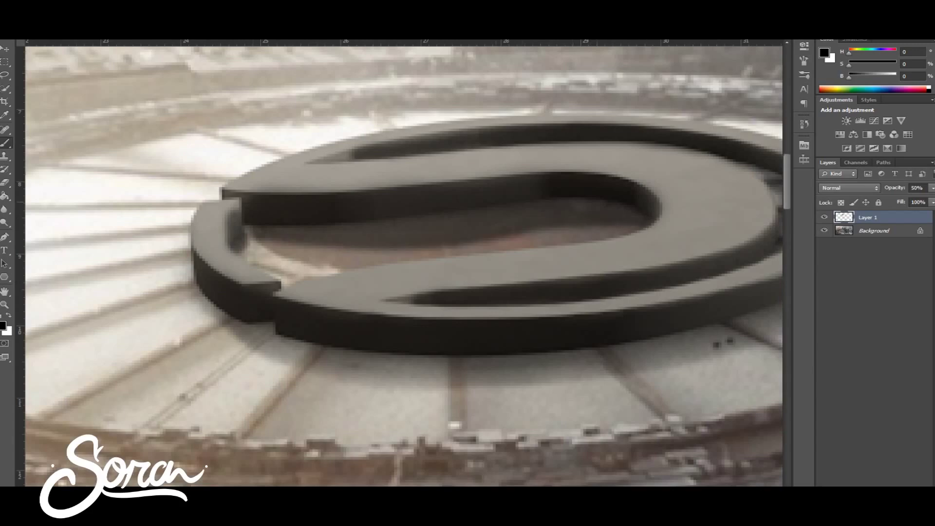
pyautogui.hotkey('ctrl', '-')
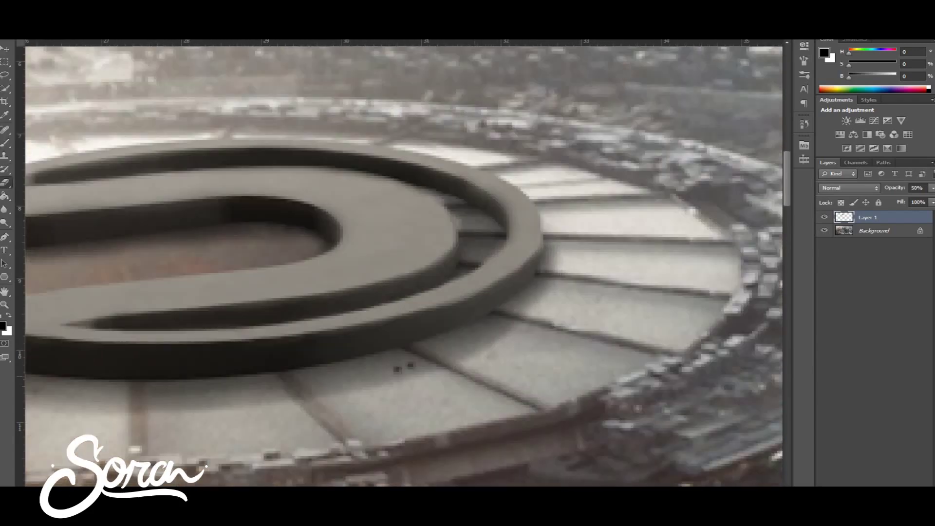
pyautogui.hotkey('ctrl', '-')
pyautogui.hotkey('ctrl', '-')
pyautogui.hotkey('ctrl', '-')
pyautogui.hotkey('ctrl', '-')
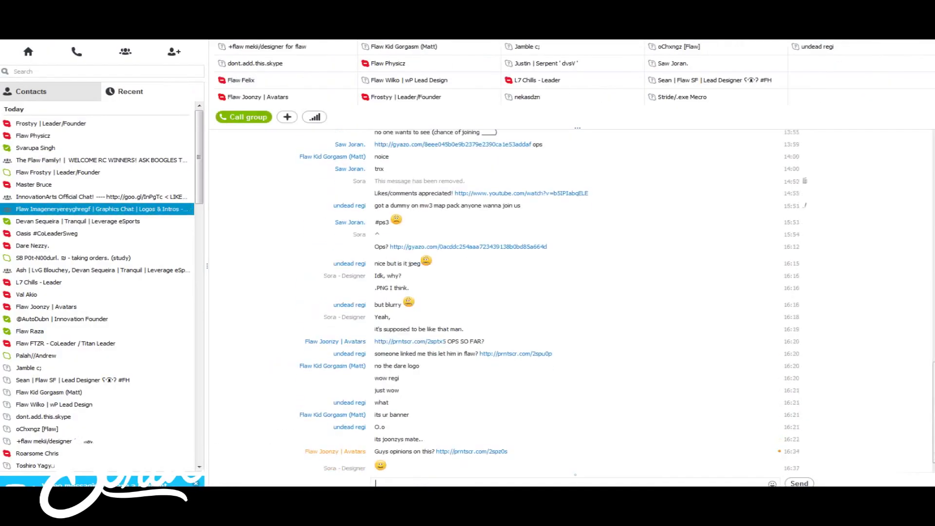
# Type 'Sure man,' as a reply in the graphics group chat
pyautogui.write('Sure man,')
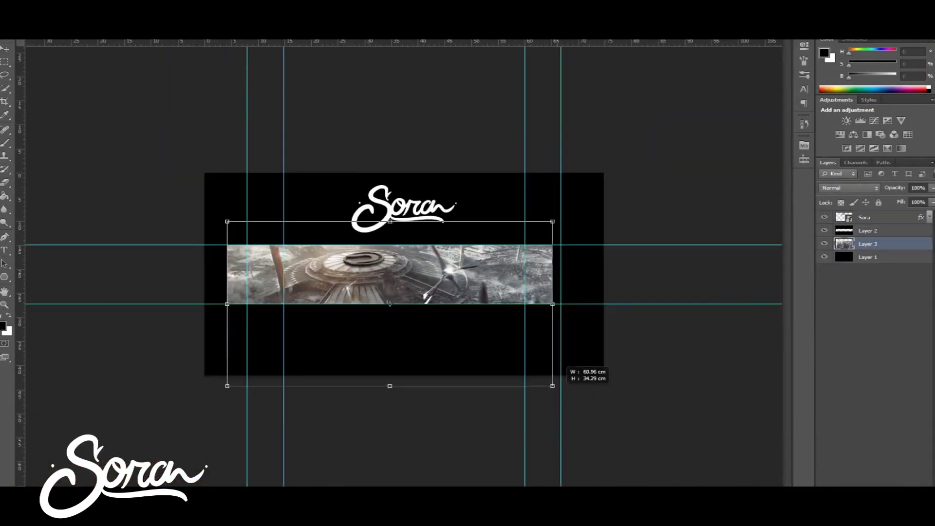
# Duplicate the stadium strip layer, blur it and set it to 20% opacity
pyautogui.hotkey('ctrl', 'j')
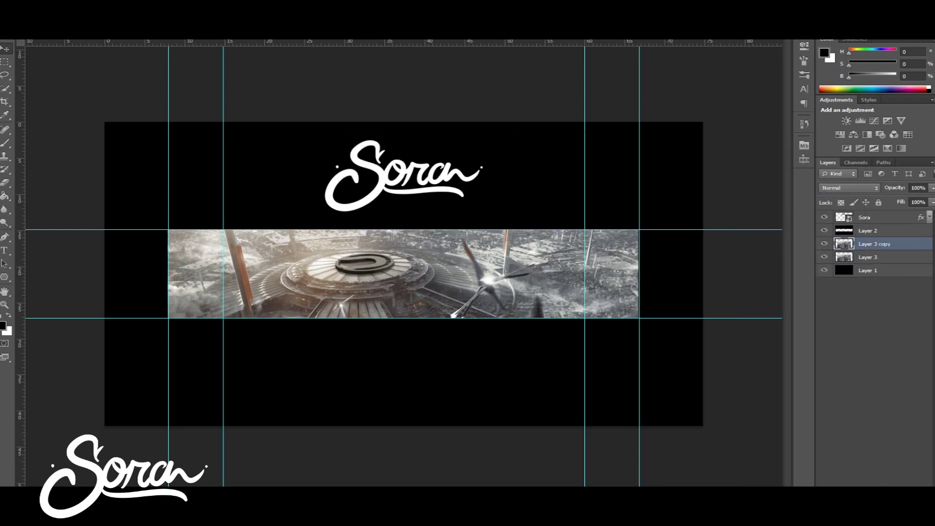
pyautogui.write('1')
pyautogui.press('Return')
pyautogui.write('20x')
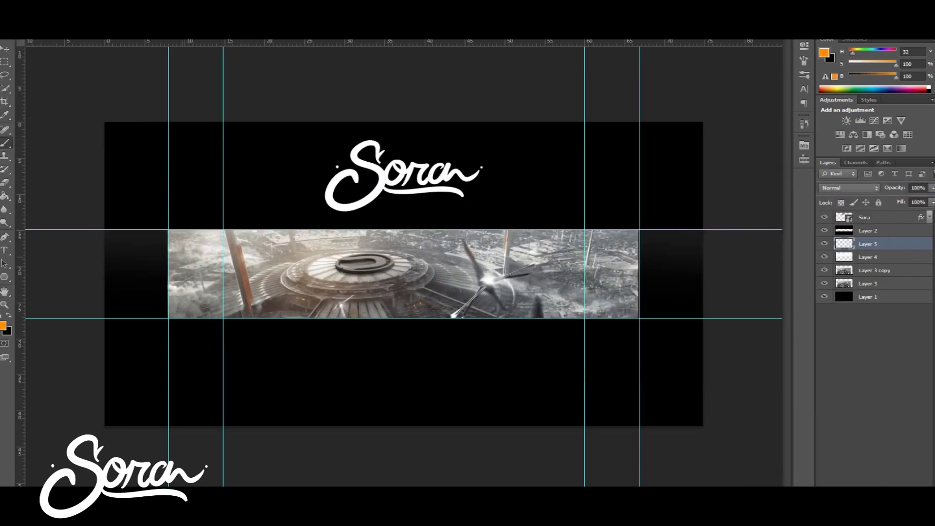
# Stamp a merged copy of the banner and apply a slight Pinch distortion
pyautogui.hotkey('ctrl', '+')
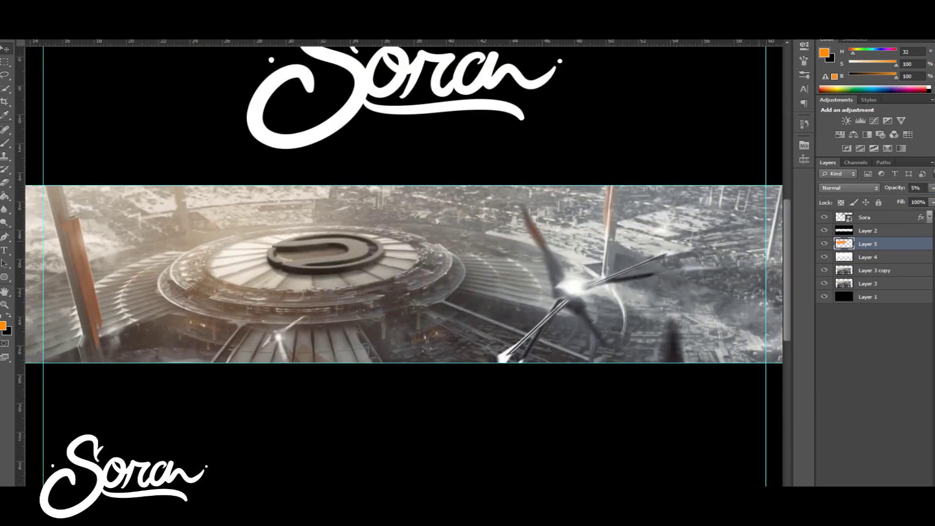
pyautogui.hotkey('ctrl', 'j')
pyautogui.press('Return')
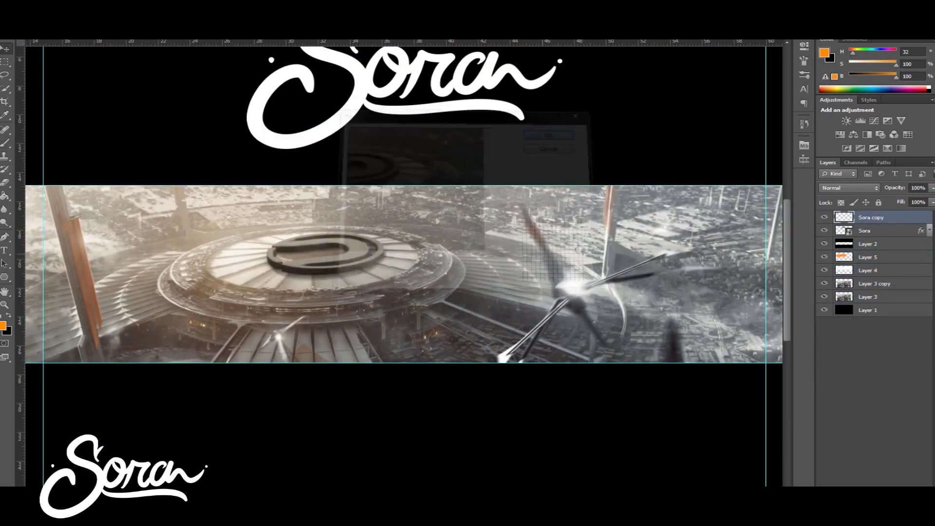
pyautogui.hotkey('ctrl', '-')
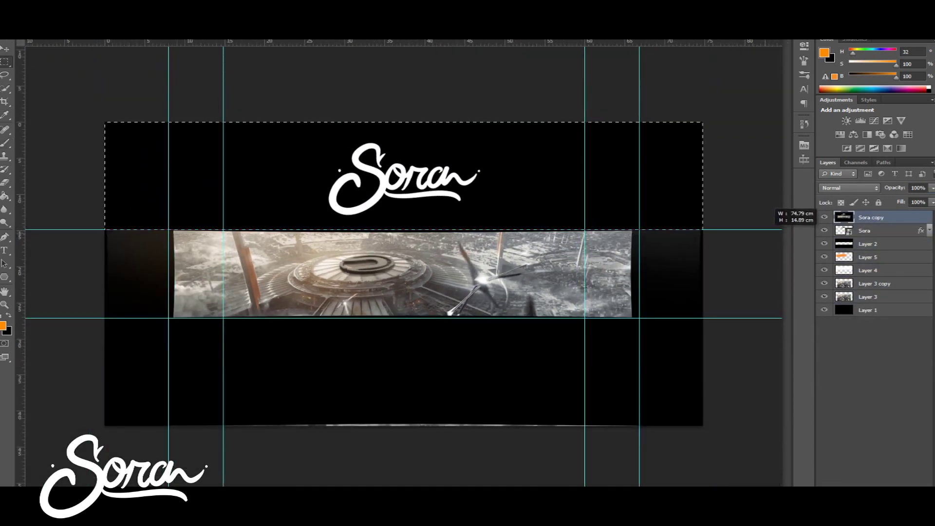
pyautogui.hotkey('ctrl', '+')
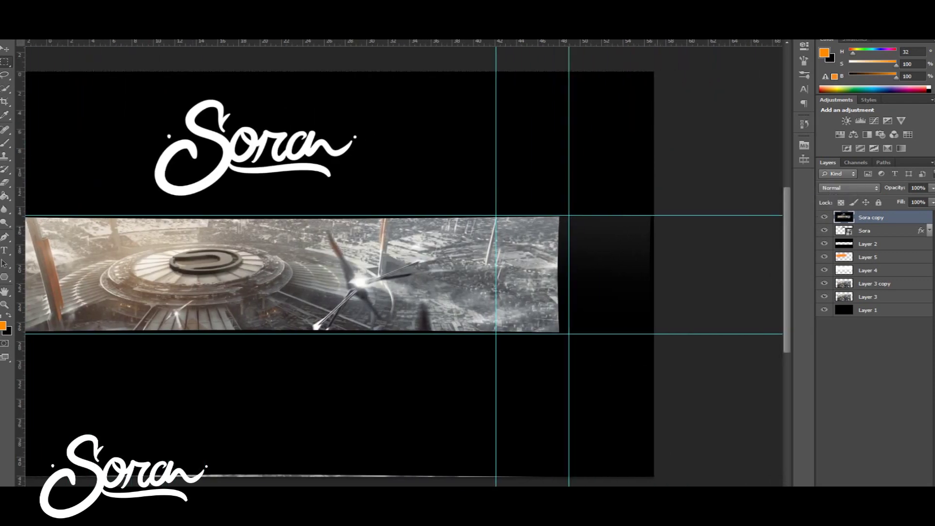
pyautogui.hotkey('ctrl', '+')
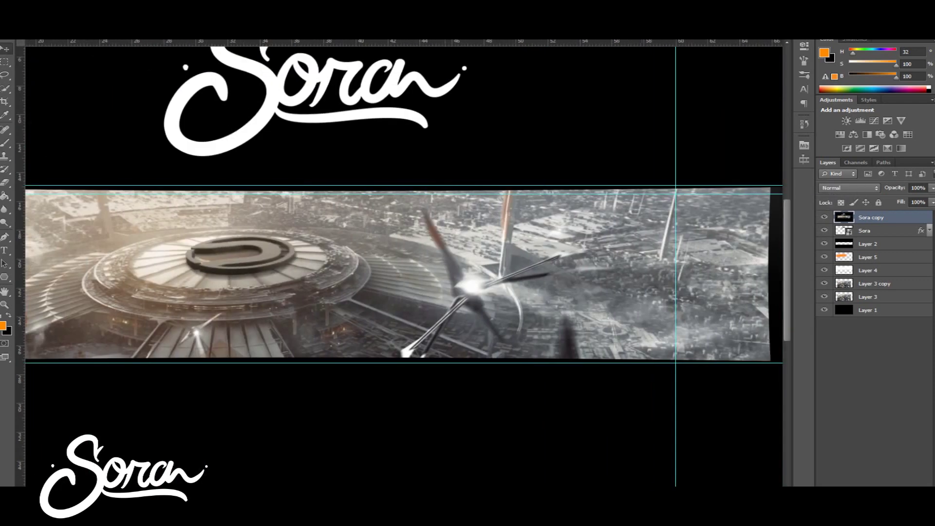
pyautogui.hotkey('ctrl', '-')
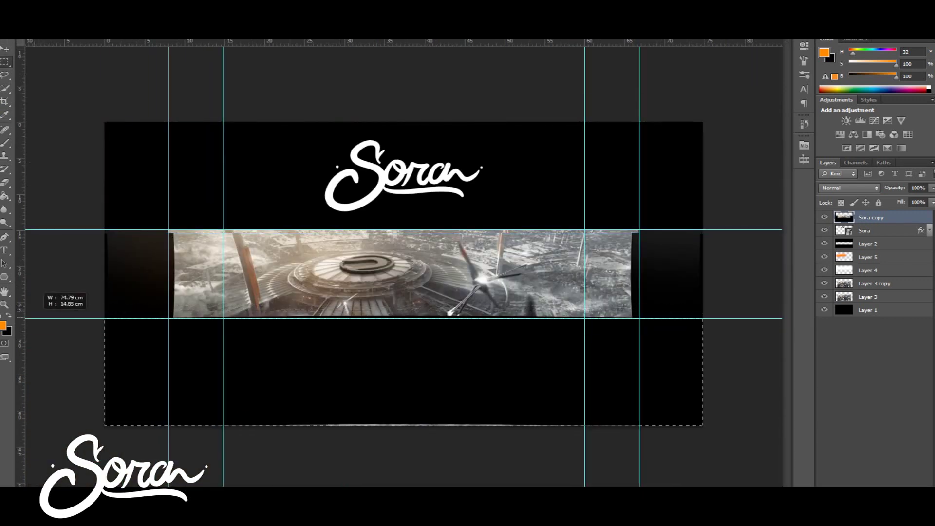
# Stamp a merged copy of the visible layers and apply a Gaussian Blur to it
pyautogui.moveTo(105, 319); pyautogui.dragTo(105, 315)
pyautogui.moveTo(680, 375); pyautogui.dragTo(631, 425)
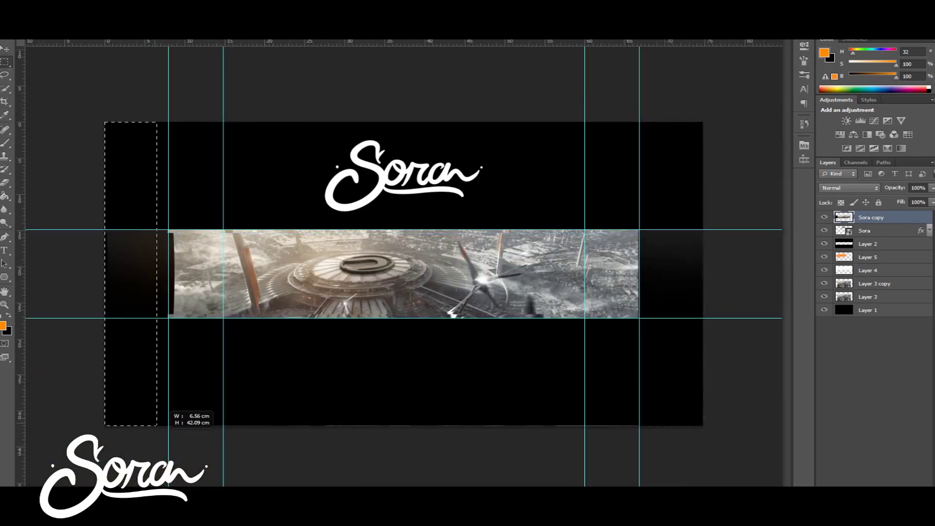
pyautogui.hotkey('ctrl', 'shift', 'alt', 'e')
pyautogui.click(407, 180)
pyautogui.press('Return')
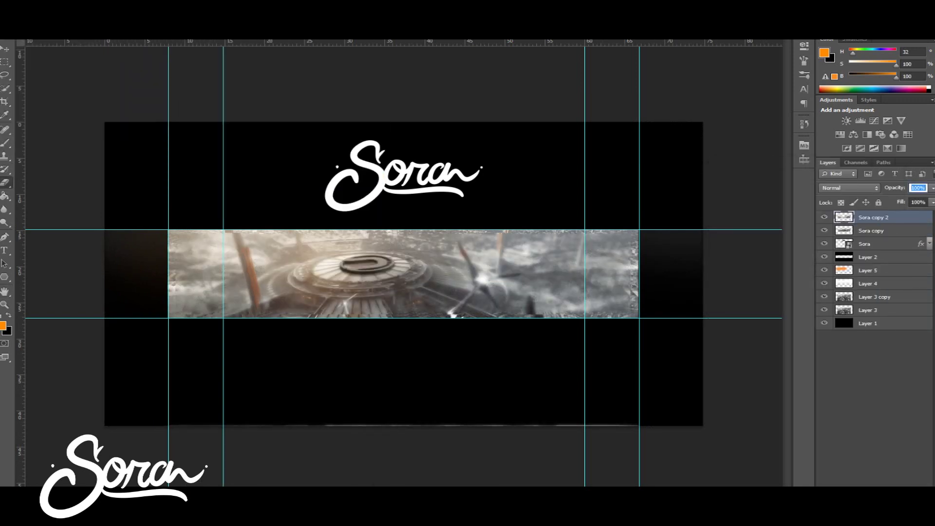
pyautogui.write('50')
# Stretch Layer 3 and Layer 3 copy to the full banner width and merge them
pyautogui.click(873, 297)
pyautogui.keyDown('shift'); pyautogui.click(868, 309); pyautogui.keyUp('shift')
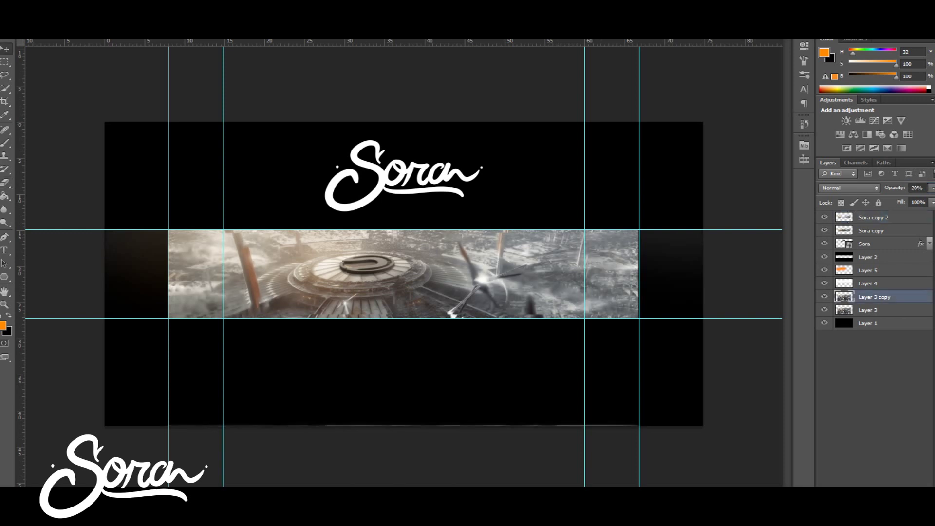
pyautogui.hotkey('ctrl', 't')
pyautogui.moveTo(638, 327); pyautogui.dragTo(703, 328)
pyautogui.press('Return')
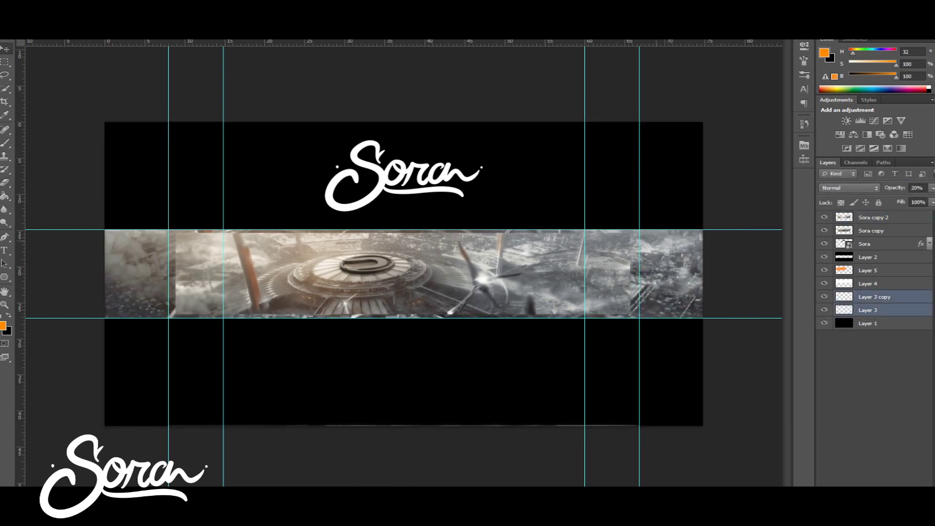
pyautogui.hotkey('ctrl', 'e')
pyautogui.hotkey('alt', 't')
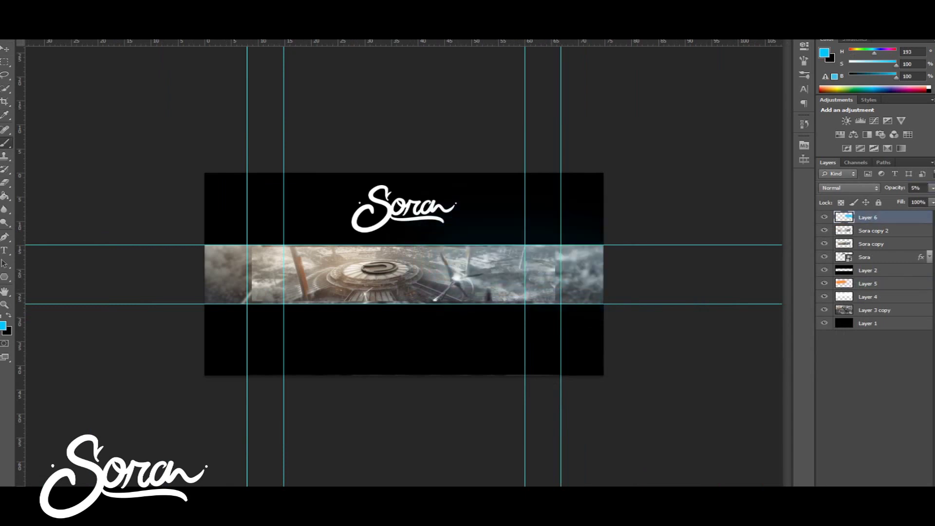
# Add faint blue and orange tint layers (Layer 7, Layer 8) over the strip, grouped as Group 1
pyautogui.hotkey('ctrl', '+')
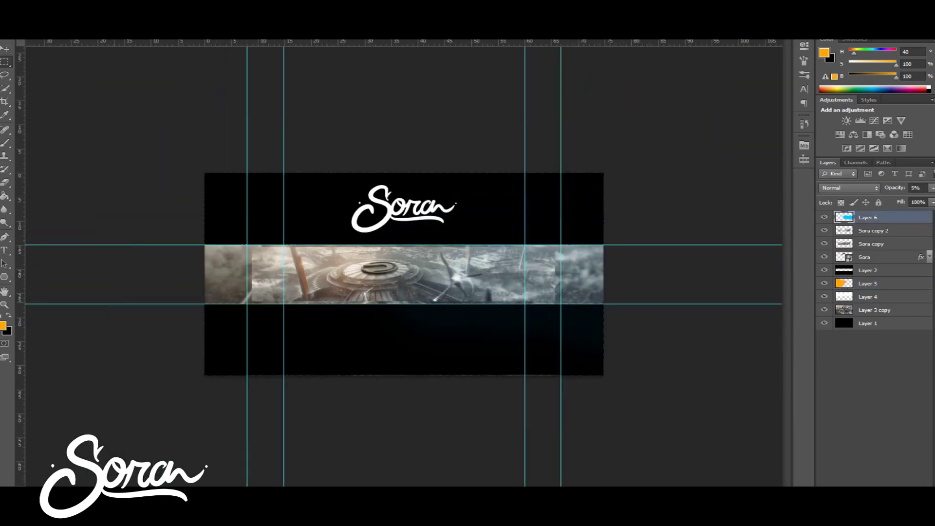
pyautogui.hotkey('ctrl', '+')
pyautogui.click(855, 469)
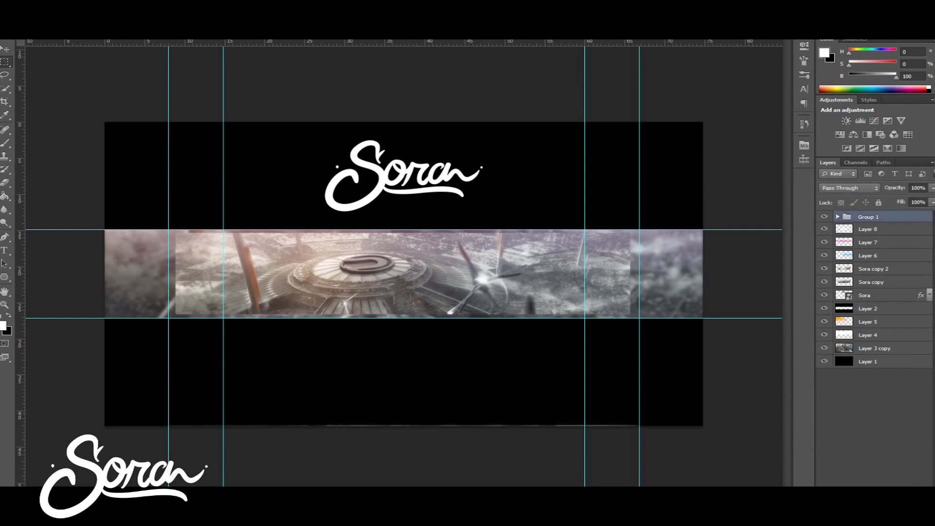
pyautogui.hotkey('ctrl', 'shift', 'alt', 'n')
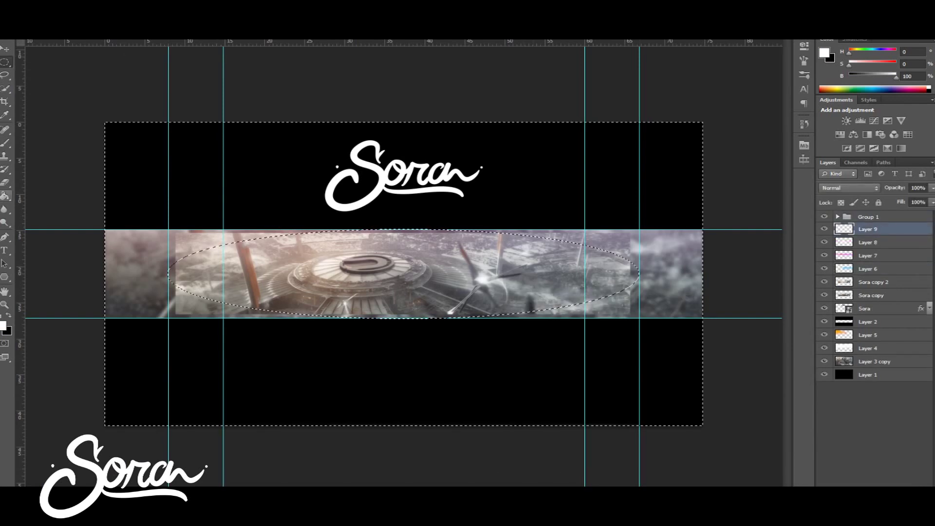
# Fill the area outside an ellipse with black and blur it into a soft vignette
pyautogui.press('x')
pyautogui.hotkey('alt', 'BackSpace')
pyautogui.hotkey('ctrl', 'd')
pyautogui.write('75')
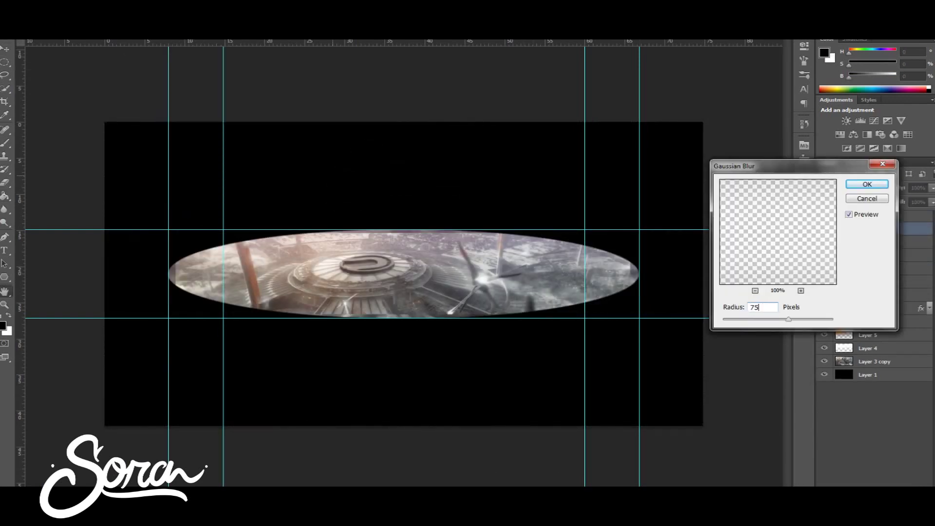
pyautogui.press('Return')
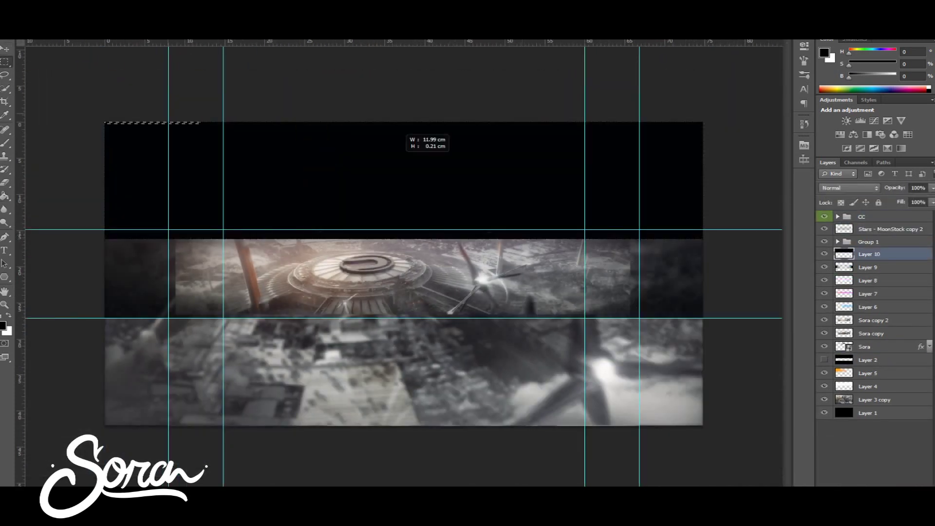
# Move Layer 10 to the top and fill a thin black divider strip above the city strip
pyautogui.hotkey('ctrl', 'shift', ']')
pyautogui.hotkey('ctrl', '+')
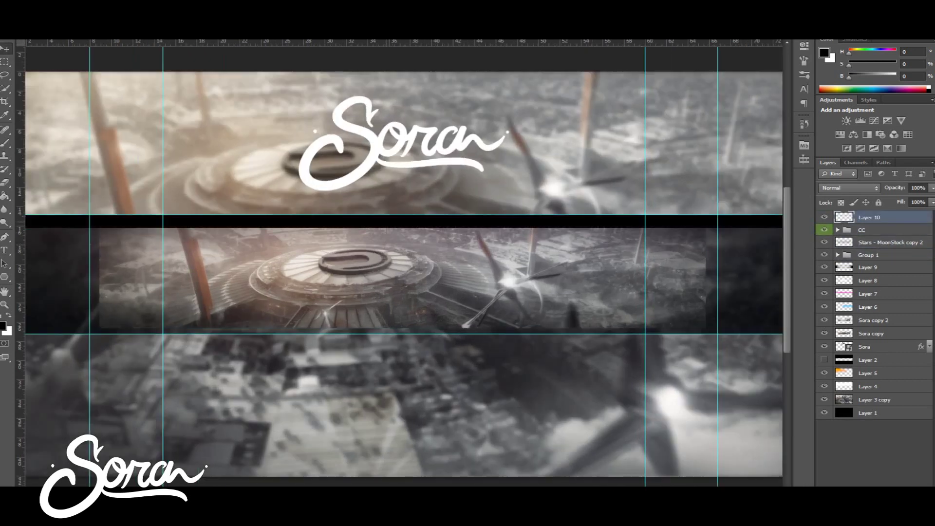
pyautogui.hotkey('alt', 'BackSpace')
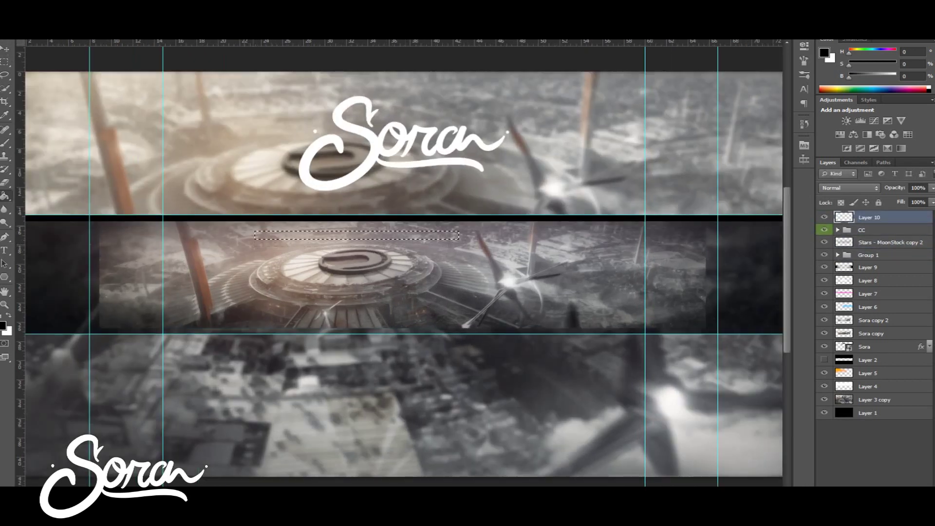
# Convert the bar path to a selection and fill it black on a new layer
pyautogui.rightClick(463, 238)
pyautogui.click(501, 285)
pyautogui.press('Return')
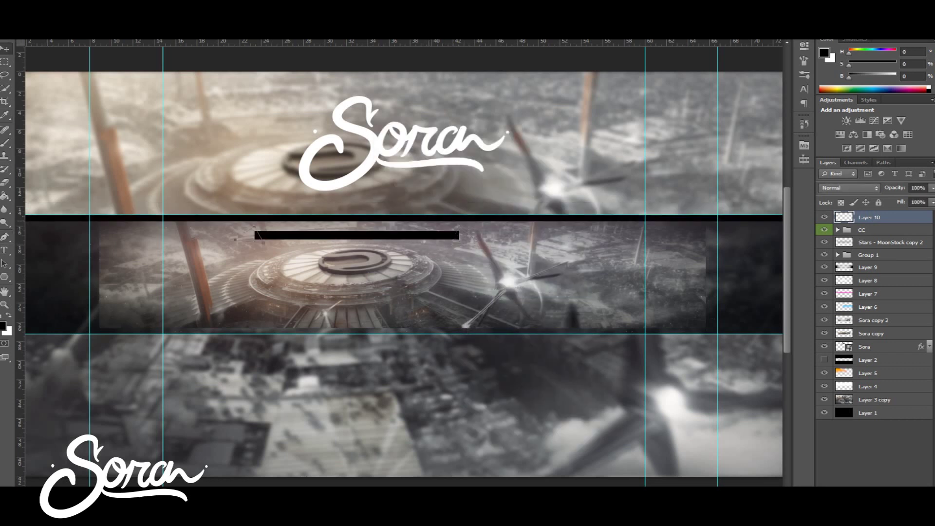
pyautogui.hotkey('ctrl', 'shift', 'alt', 'n')
pyautogui.hotkey('alt', 'BackSpace')
# Cut the triangular corners off the bar and move it up to the strip's top edge
pyautogui.rightClick(458, 238)
pyautogui.click(501, 286)
pyautogui.press('Return')
pyautogui.press('Delete')
pyautogui.rightClick(454, 238)
pyautogui.press('Escape')
pyautogui.moveTo(455, 238)
pyautogui.mouseDown()
pyautogui.moveTo(476, 224)
pyautogui.moveTo(567, 222)
pyautogui.mouseUp()
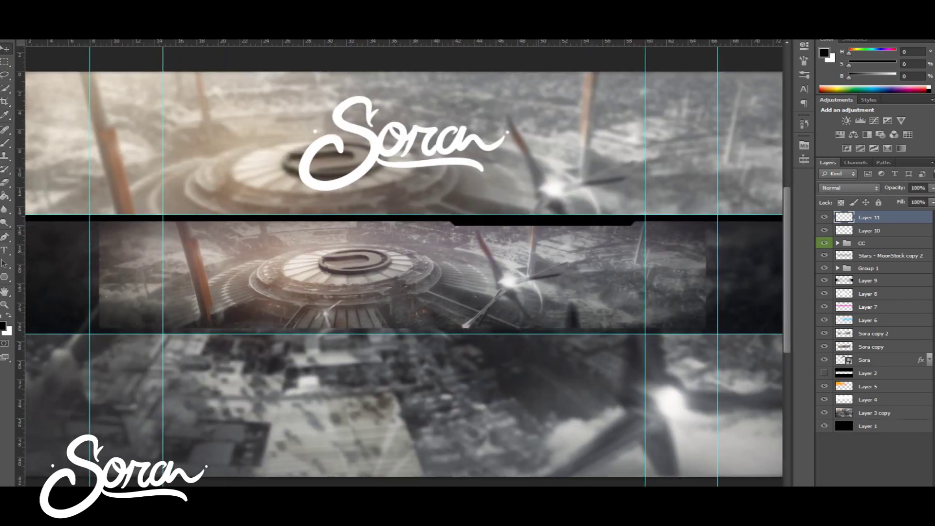
# Give the bar layer a 1 px Stroke style and set its opacity to 75%
pyautogui.scroll(1, 404, 267)
pyautogui.rightClick(869, 217)
pyautogui.click(837, 162)
pyautogui.click(623, 251)
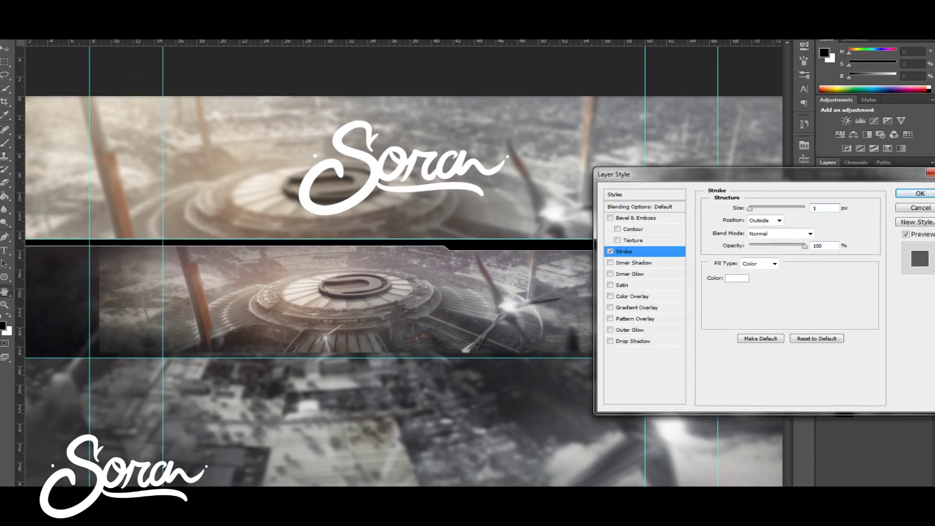
pyautogui.click(919, 193)
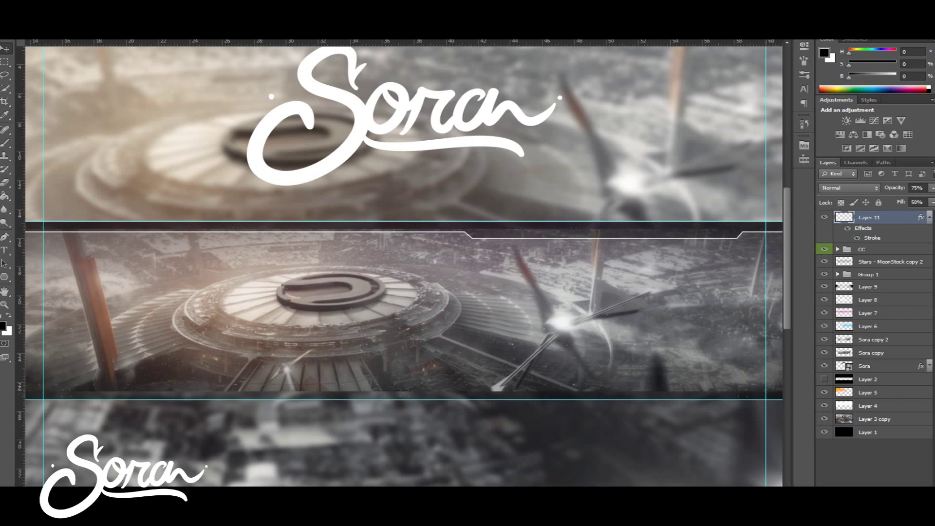
pyautogui.write('75')
pyautogui.write('100')
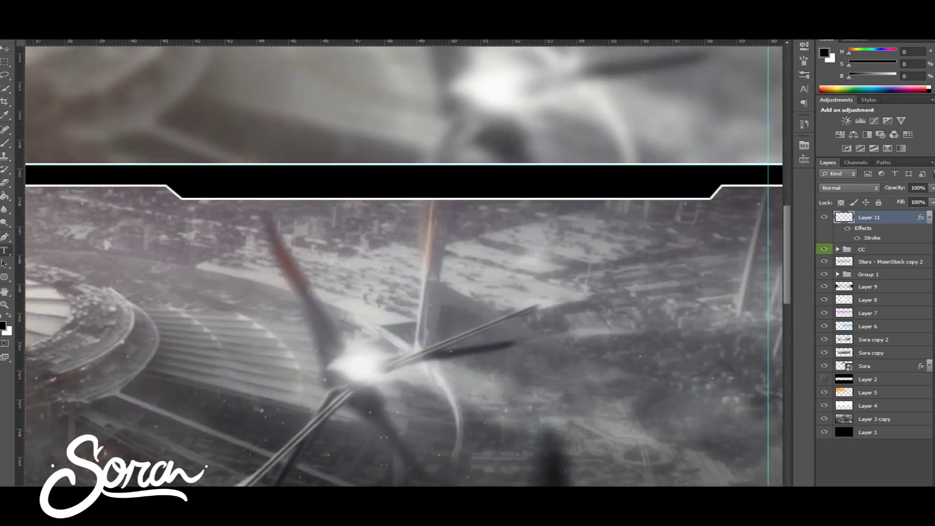
pyautogui.click(277, 180)
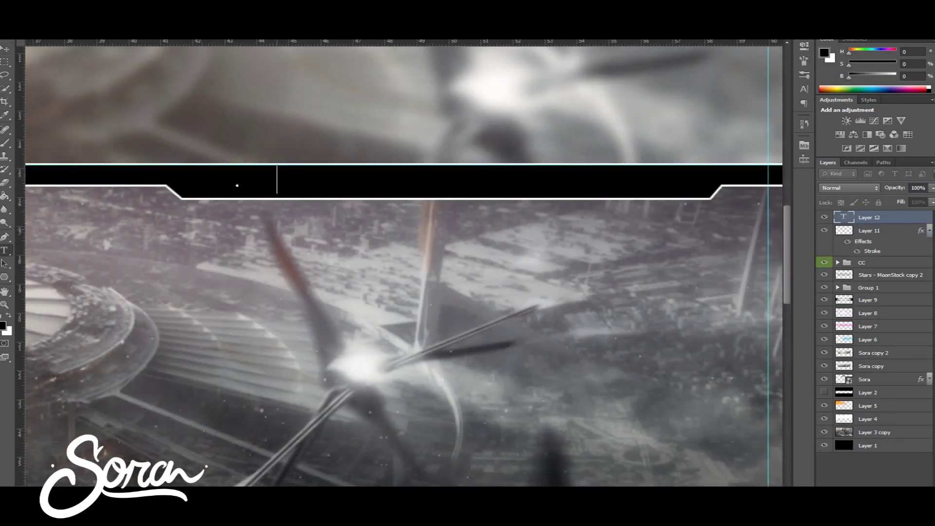
# Type the designer's name, choose its typeface, and position the tagline text inside the black bar
pyautogui.write('DARE NEZZY')
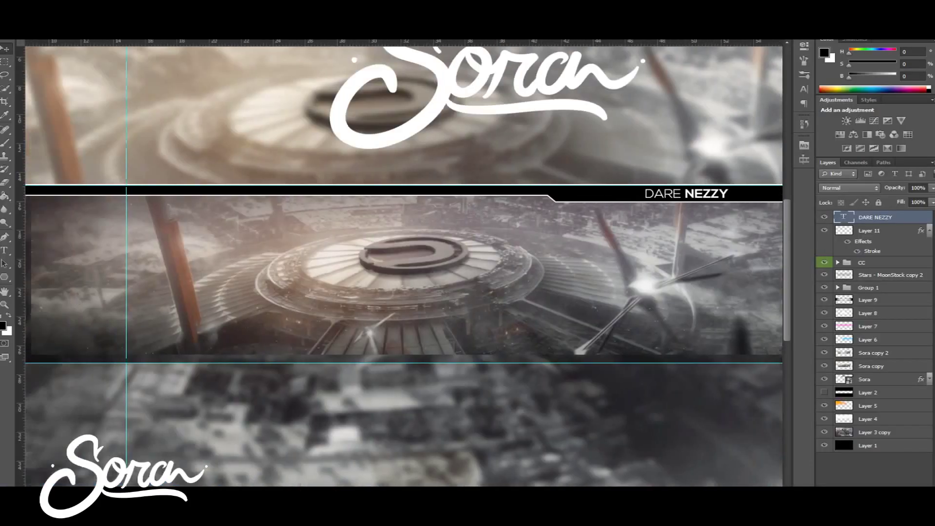
pyautogui.click(139, 186)
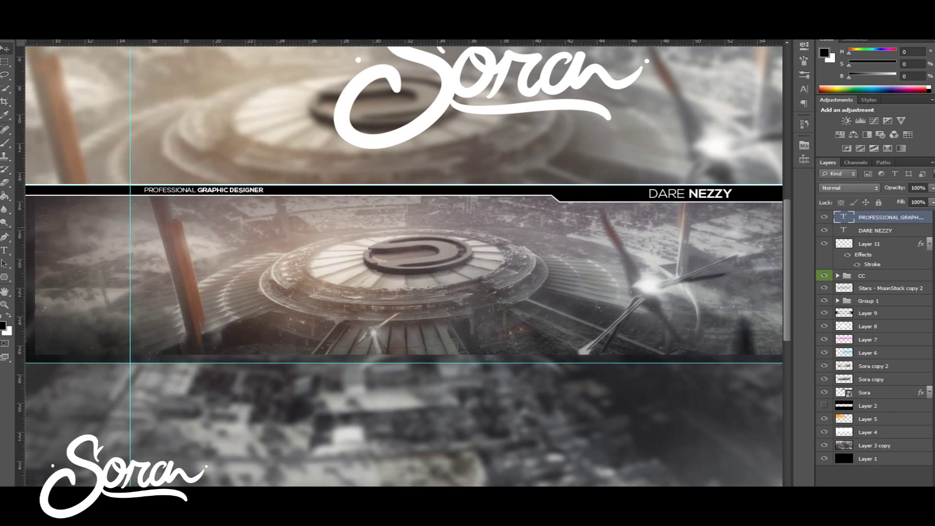
pyautogui.click(362, 216)
pyautogui.write('OFFICIAL MEMBER OF DARERISING')
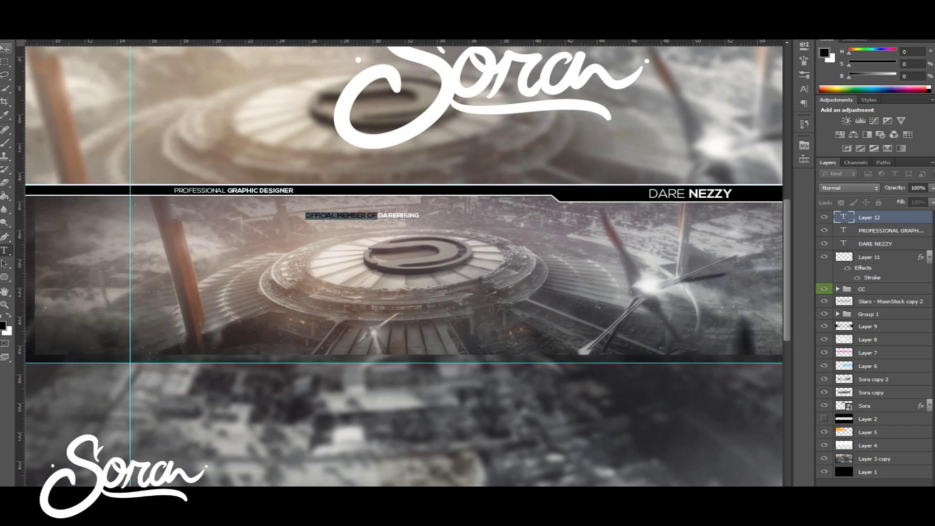
pyautogui.moveTo(362, 215); pyautogui.dragTo(379, 191)
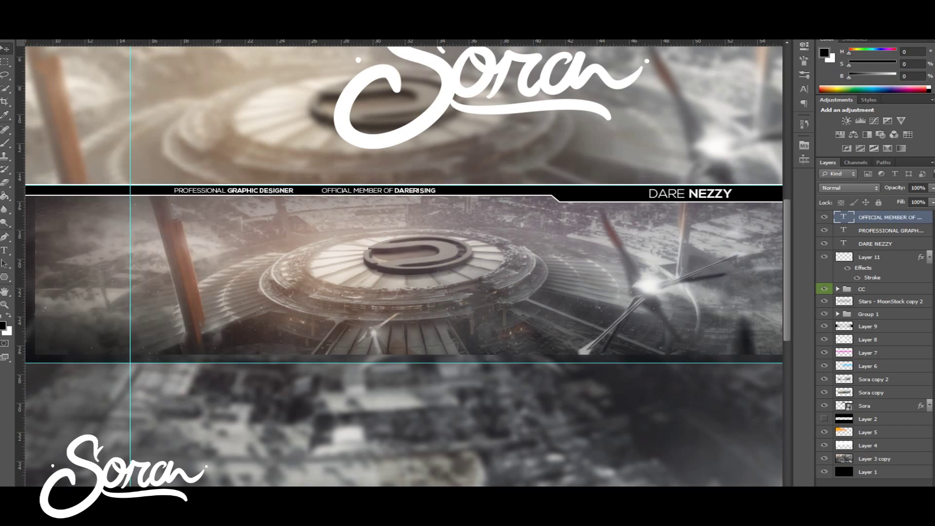
pyautogui.press('h')
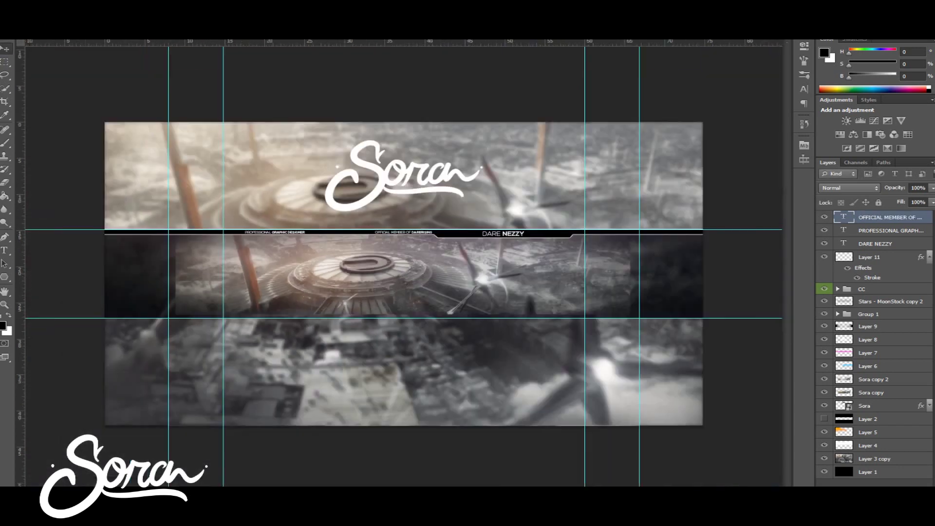
# Place the Dare logo file, give it a white colour overlay, and shrink it to a small icon
pyautogui.hotkey('alt', '[')
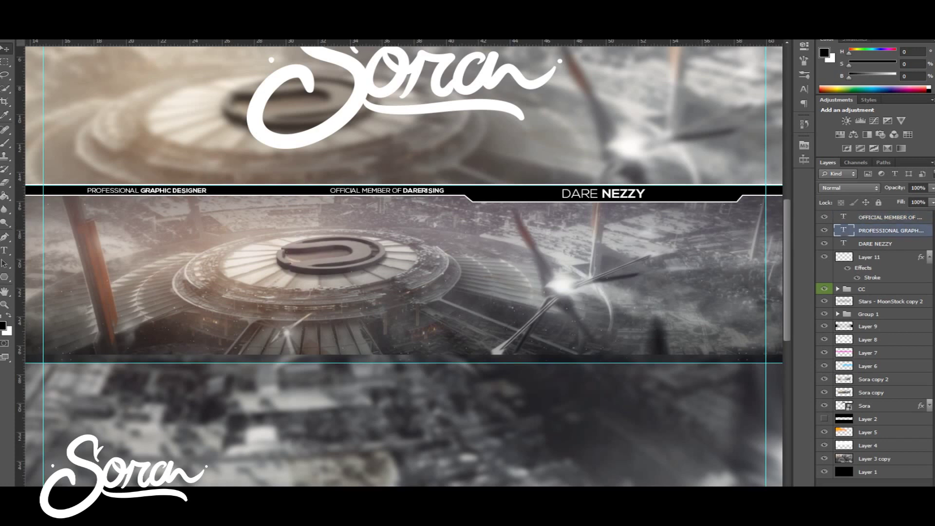
pyautogui.press('h')
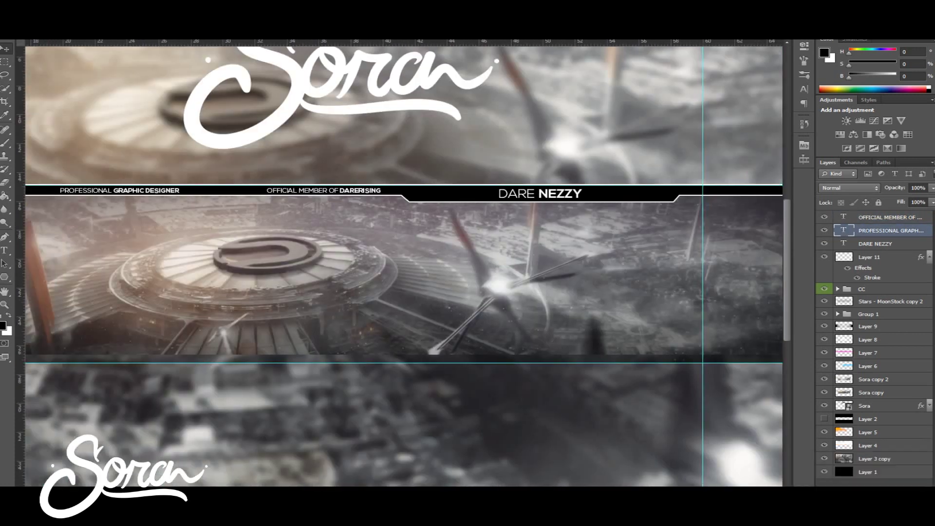
pyautogui.moveTo(383, 200); pyautogui.dragTo(404, 273)
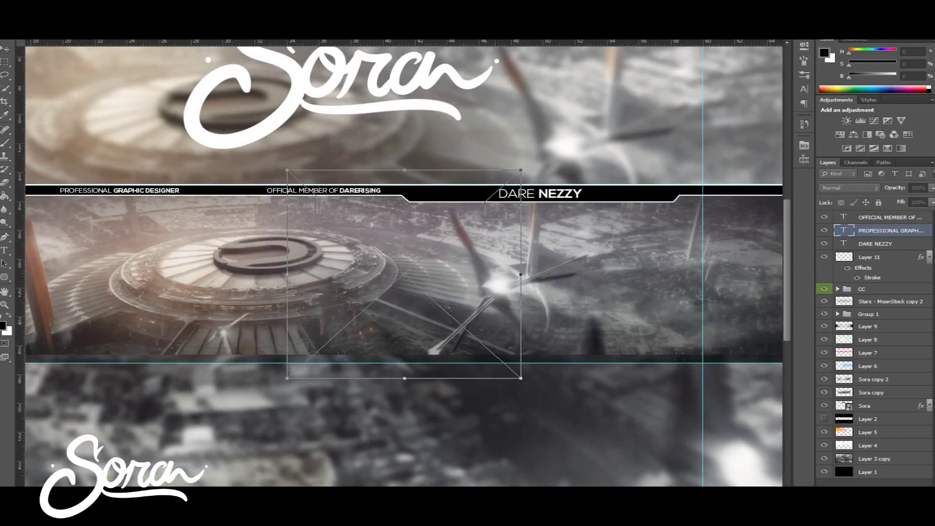
pyautogui.press('Return')
pyautogui.press('Escape')
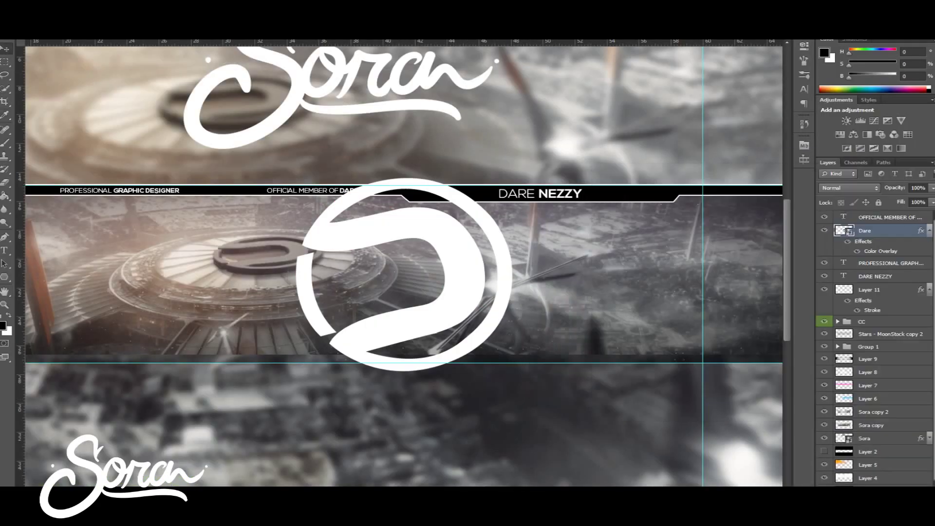
pyautogui.hotkey('ctrl', 't')
pyautogui.moveTo(404, 275)
pyautogui.mouseDown()
pyautogui.moveTo(546, 193)
pyautogui.moveTo(451, 280)
pyautogui.mouseUp()
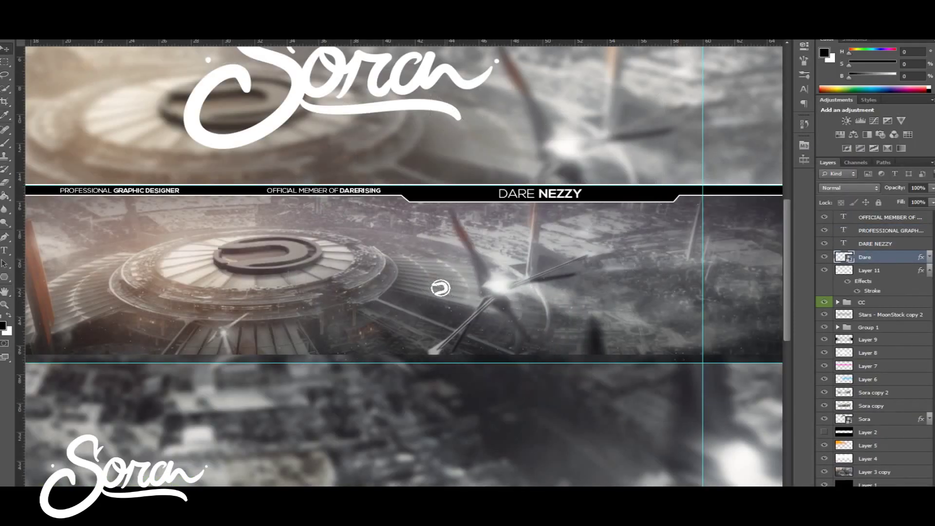
# Position the Dare logo just left of the name text and rasterize its layer
pyautogui.scroll(2, 583, 274)
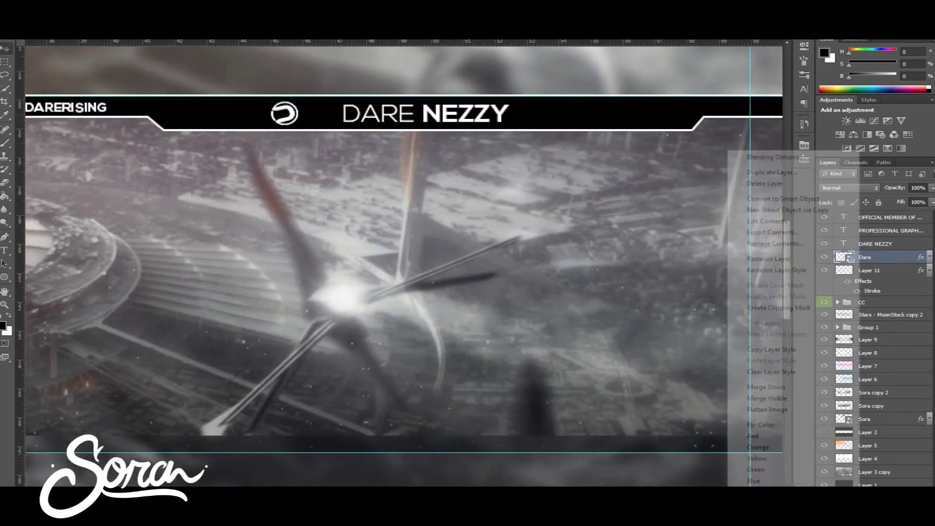
pyautogui.moveTo(362, 110); pyautogui.dragTo(539, 115)
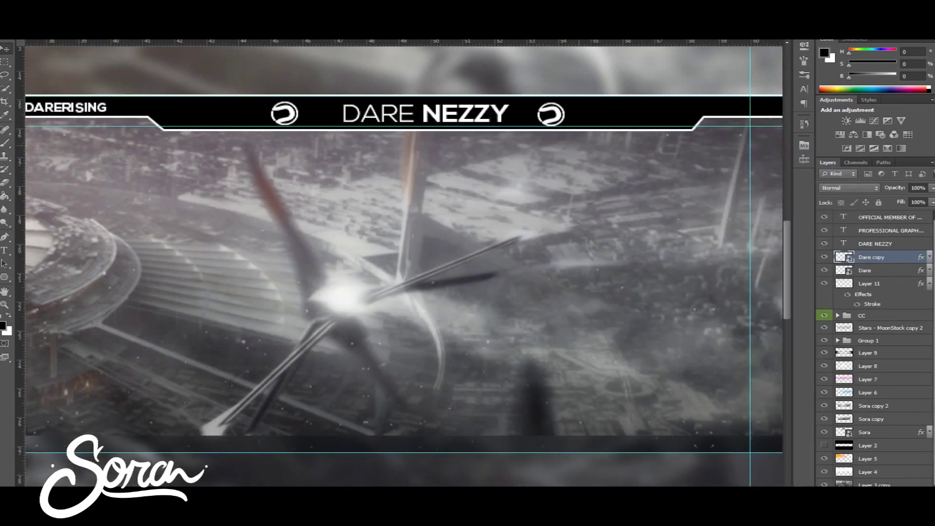
pyautogui.hotkey('ctrl', '0')
pyautogui.hotkey('ctrl', 'z')
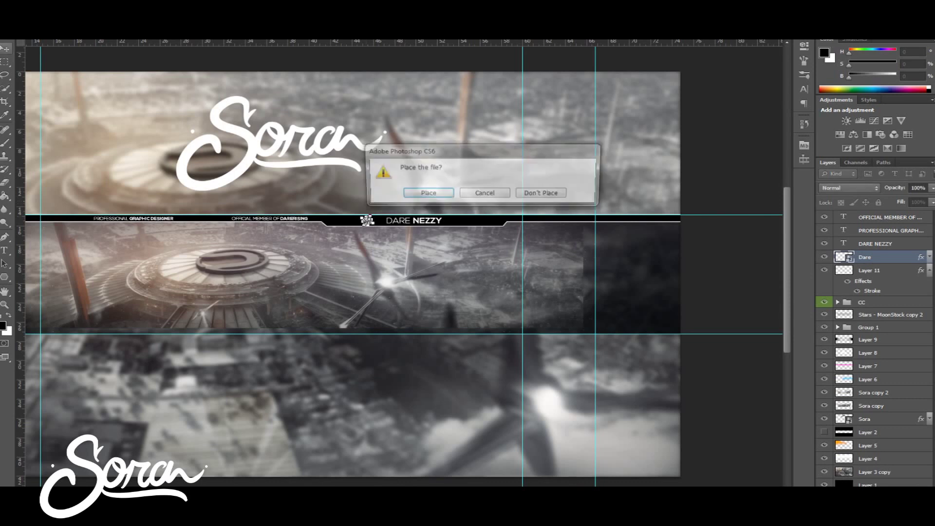
pyautogui.scroll(3, 400, 273)
pyautogui.moveTo(341, 78); pyautogui.dragTo(336, 95)
pyautogui.press('Return')
pyautogui.rightClick(879, 257)
pyautogui.click(783, 259)
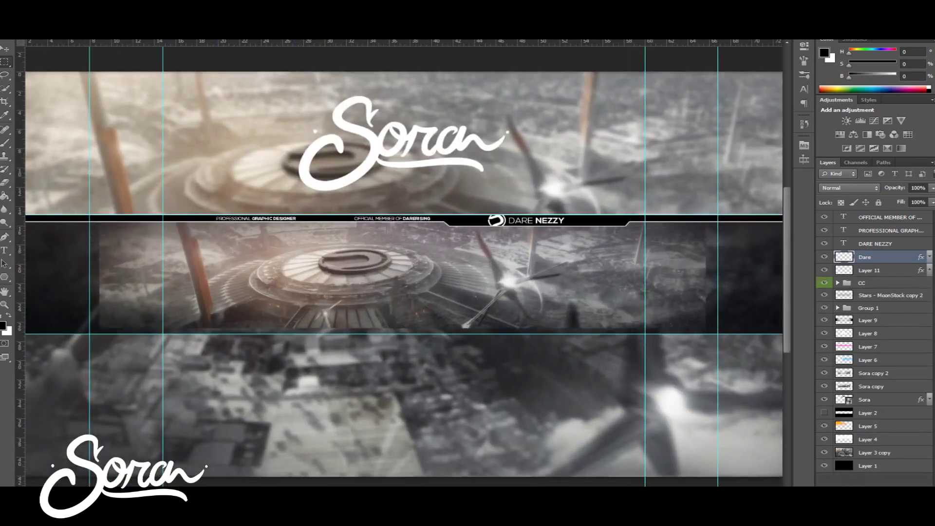
# Duplicate the black name bar layer as Layer 11 copy
pyautogui.rightClick(869, 269)
pyautogui.click(828, 292)
pyautogui.press('Return')
# Move the black bar copy below the stadium strip and shift the POWERED BY HONEY BADGER AND EGL text right
pyautogui.moveTo(487, 220); pyautogui.dragTo(487, 288)
pyautogui.moveTo(551, 268); pyautogui.dragTo(550, 305)
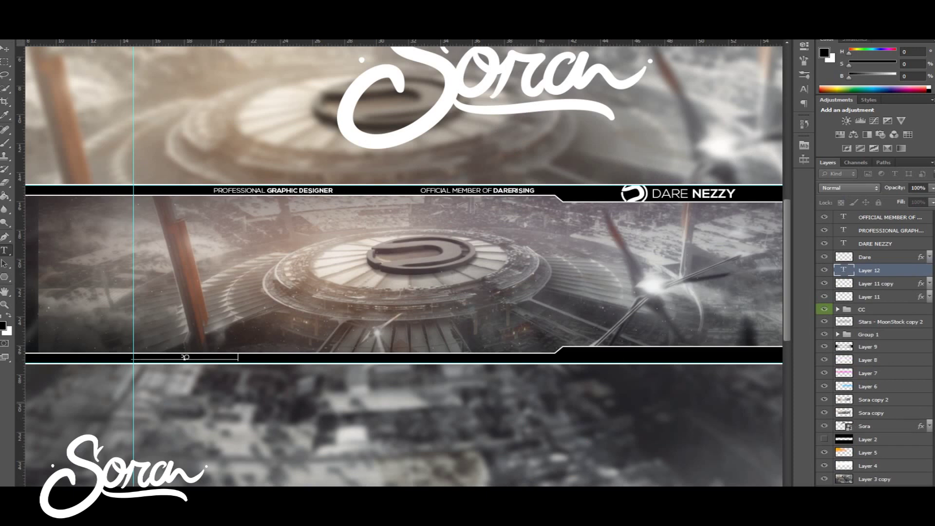
pyautogui.moveTo(165, 331); pyautogui.dragTo(267, 331)
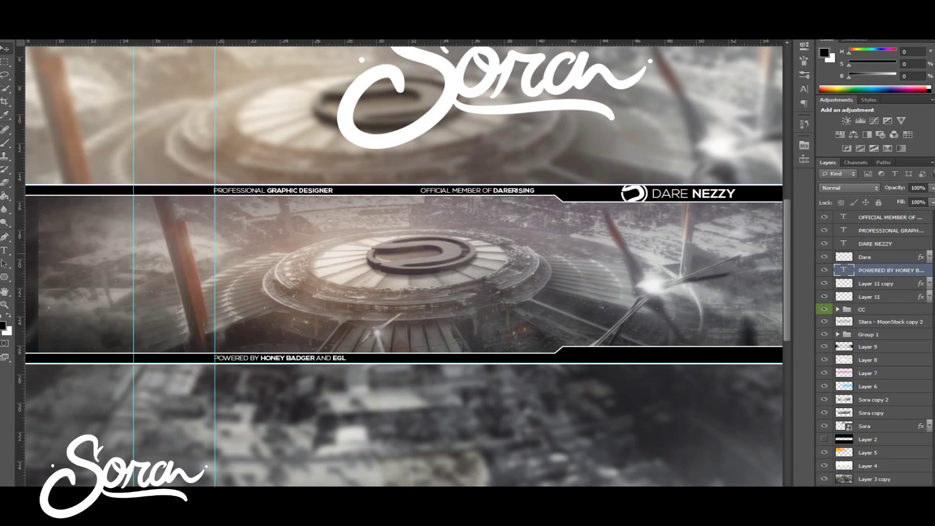
pyautogui.hotkey('ctrl', '-')
pyautogui.hotkey('ctrl', '+')
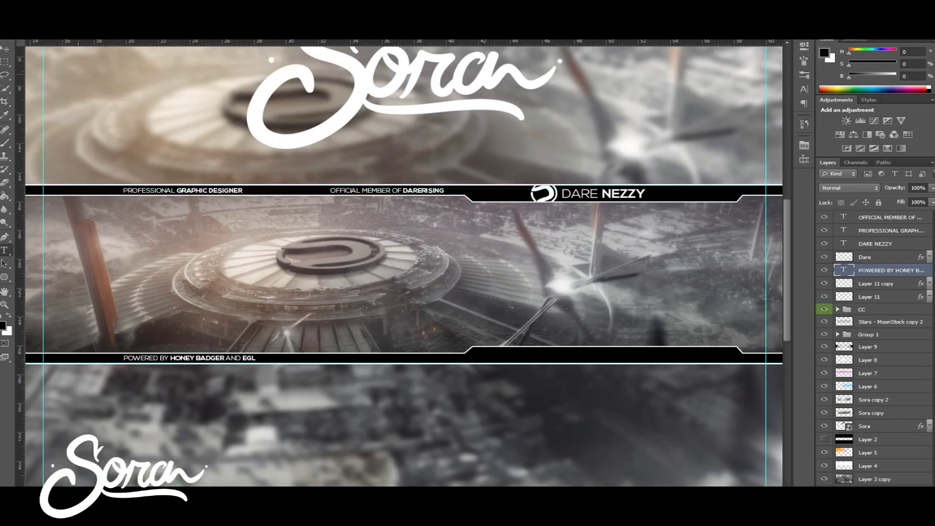
# Add a vertical guide at 27.29 cm and snap the POWERED BY text to it
pyautogui.moveTo(21, 224); pyautogui.dragTo(243, 223)
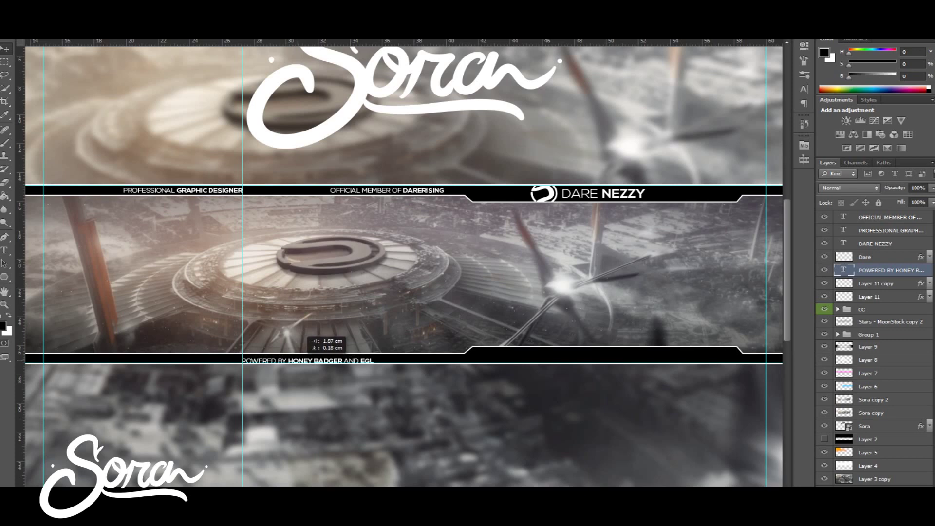
pyautogui.hotkey('ctrl', '-')
pyautogui.hotkey('ctrl', '-')
pyautogui.hotkey('ctrl', '+')
pyautogui.moveTo(216, 282); pyautogui.dragTo(216, 282)
pyautogui.moveTo(324, 306); pyautogui.dragTo(244, 307)
# Start a new text line in the lower bar
pyautogui.press('t')
pyautogui.hotkey('ctrl', '+')
pyautogui.hotkey('ctrl', '+')
pyautogui.click(219, 420)
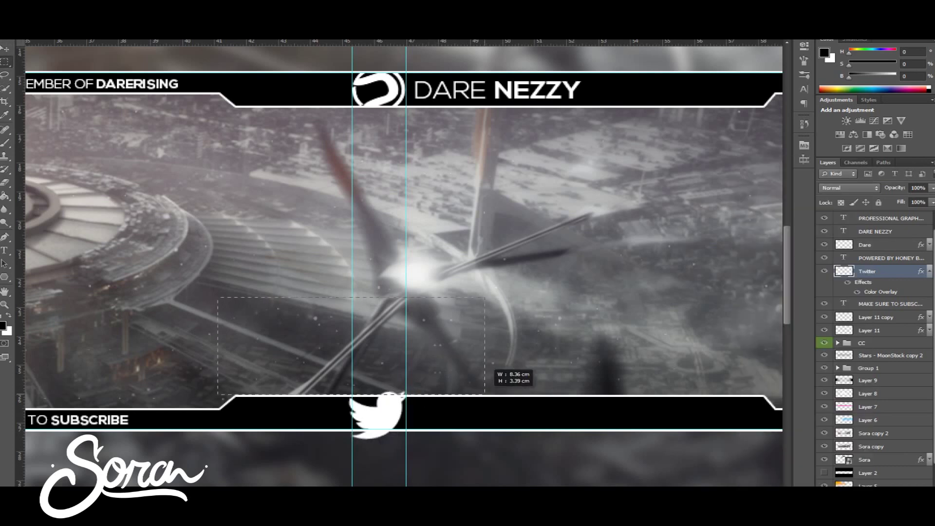
# Add the Twitter handle text and move it next to the white Twitter bird
pyautogui.press('t')
pyautogui.click(421, 413)
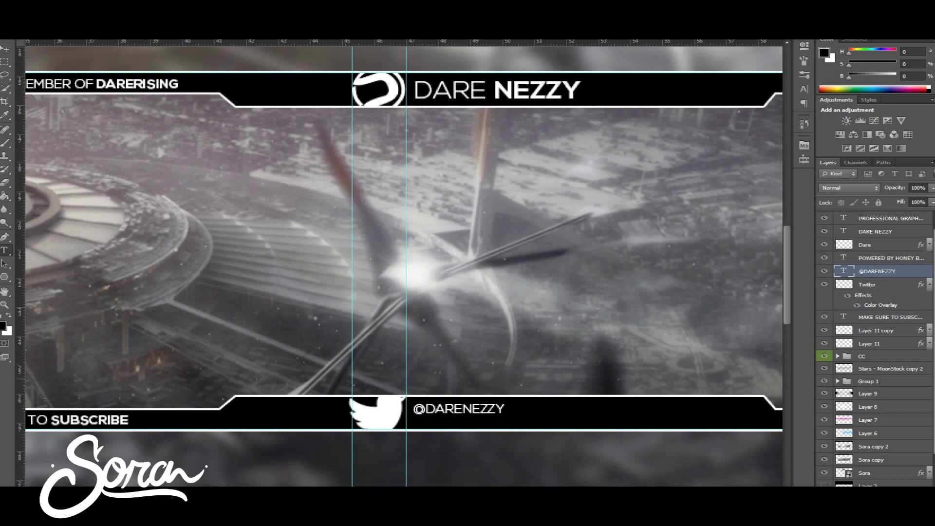
pyautogui.moveTo(482, 382); pyautogui.dragTo(508, 391)
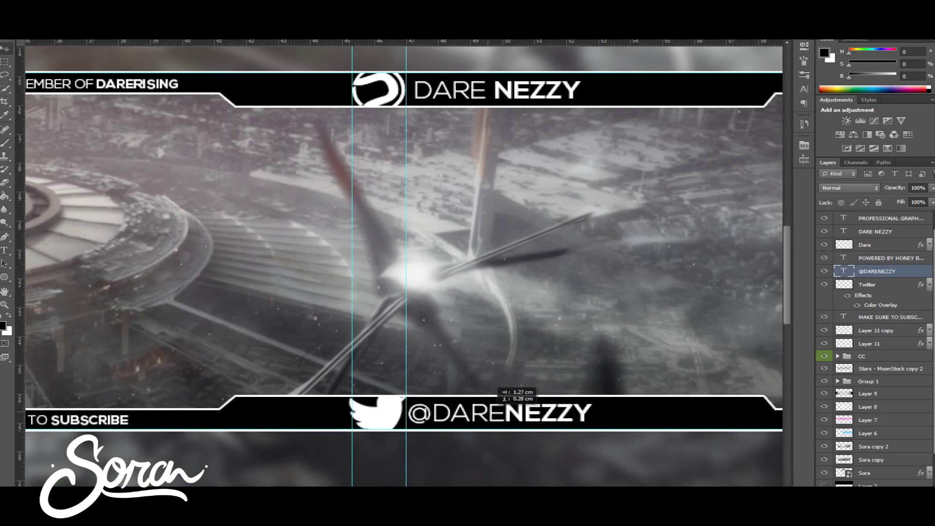
pyautogui.hotkey('ctrl', '-')
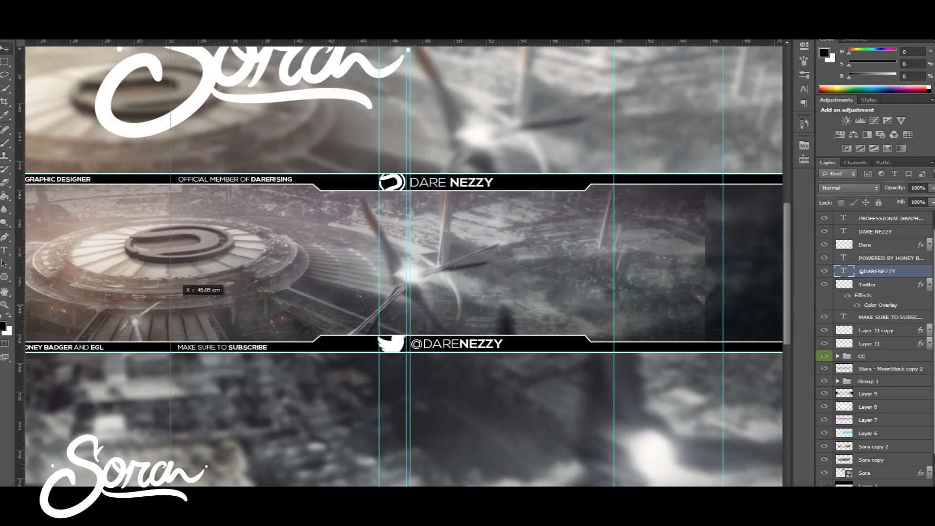
# Set the opacity of the Dare logo and Twitter bird layers, entering 8
pyautogui.click(867, 285)
pyautogui.keyDown('ctrl'); pyautogui.click(865, 245); pyautogui.keyUp('ctrl')
pyautogui.doubleClick(918, 188)
pyautogui.write('8')
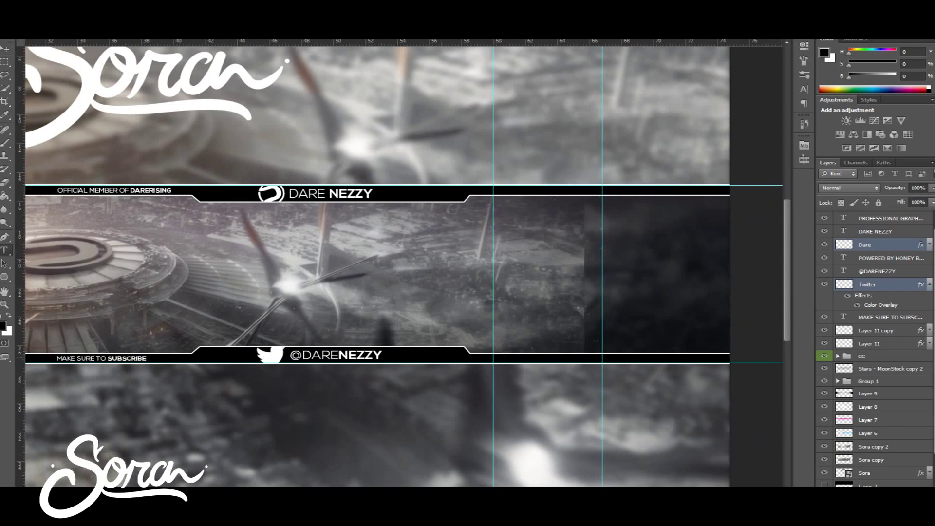
# Add the LAYOUT BY credit text and move it to the lower bar's right end
pyautogui.click(500, 358)
pyautogui.hotkey('ctrl', 'Return')
pyautogui.moveTo(513, 332); pyautogui.dragTo(538, 335)
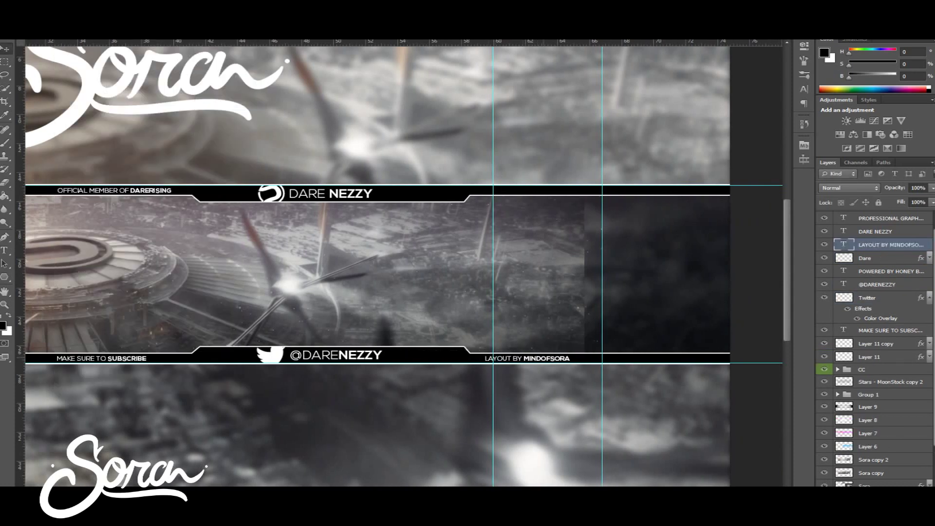
# Merge the Sora copy and Sora copy 2 layers with Ctrl+E
pyautogui.hotkey('ctrl', '0')
pyautogui.scroll(-2, 874, 348)
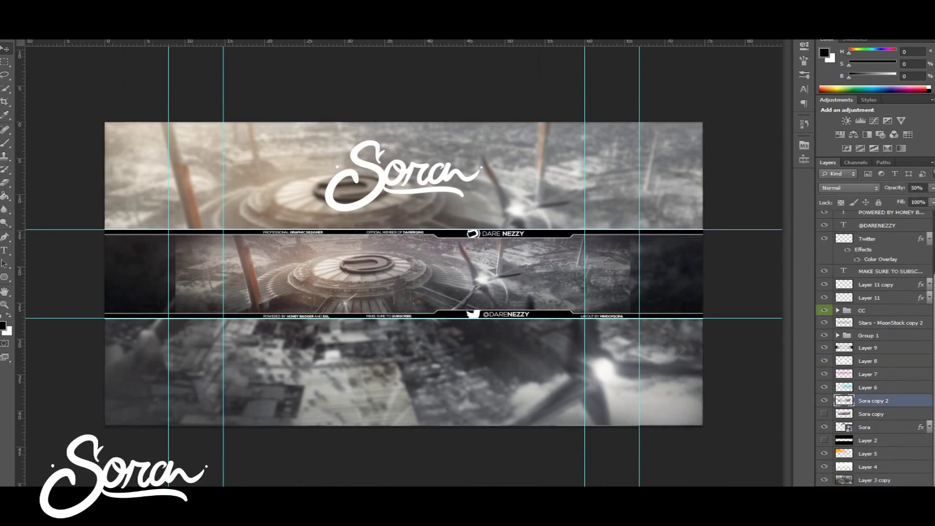
pyautogui.hotkey('ctrl', 'e')
pyautogui.press('e')
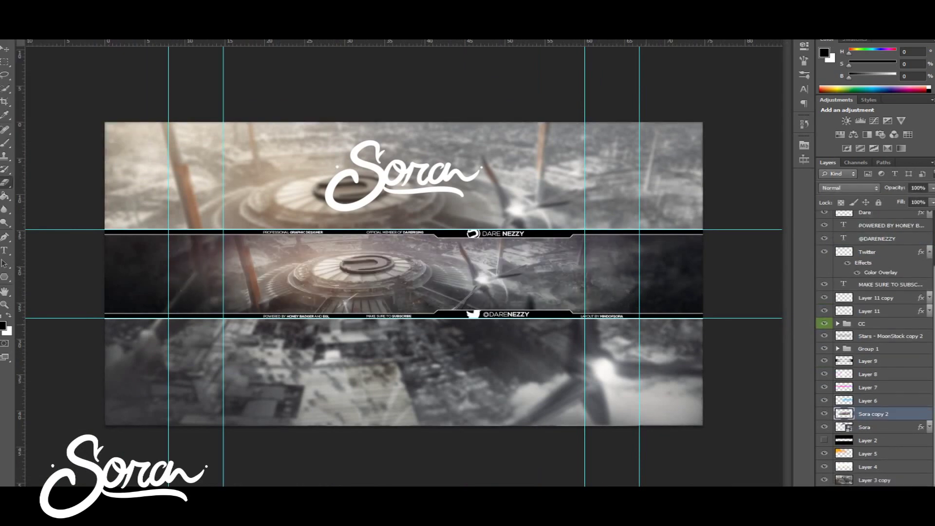